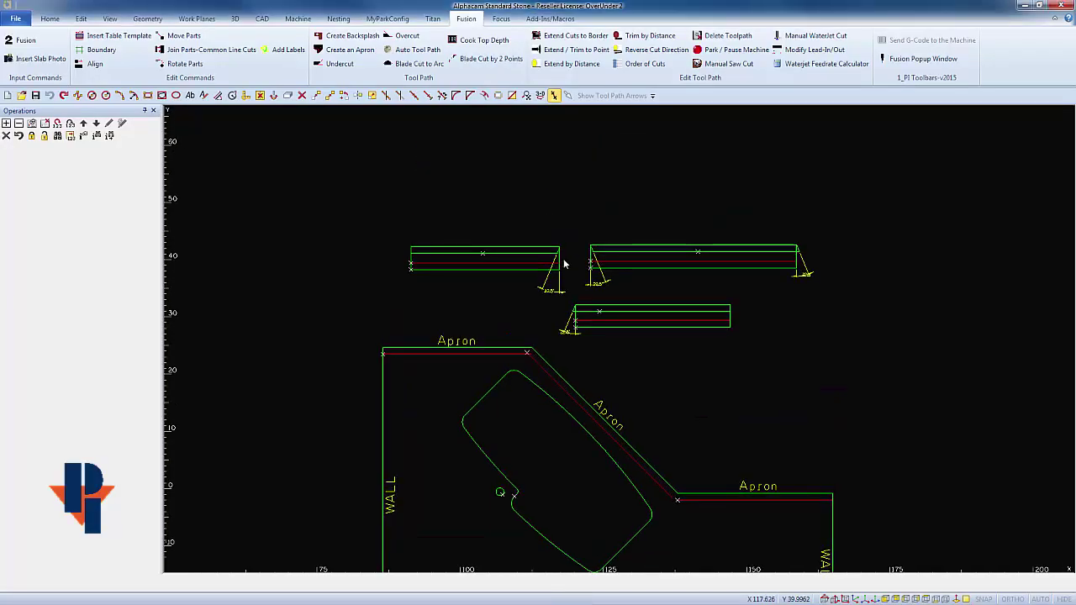
Step: Examine the miter angle details at the ends of the three separate apron pieces
scroll(564, 265, up, 3)
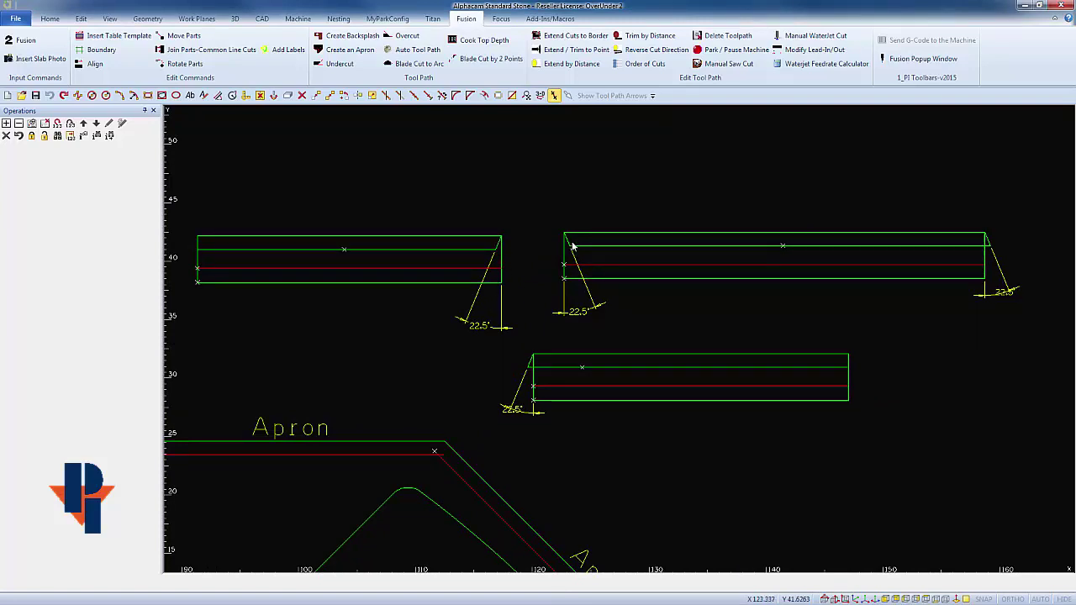
scroll(572, 245, up, 2)
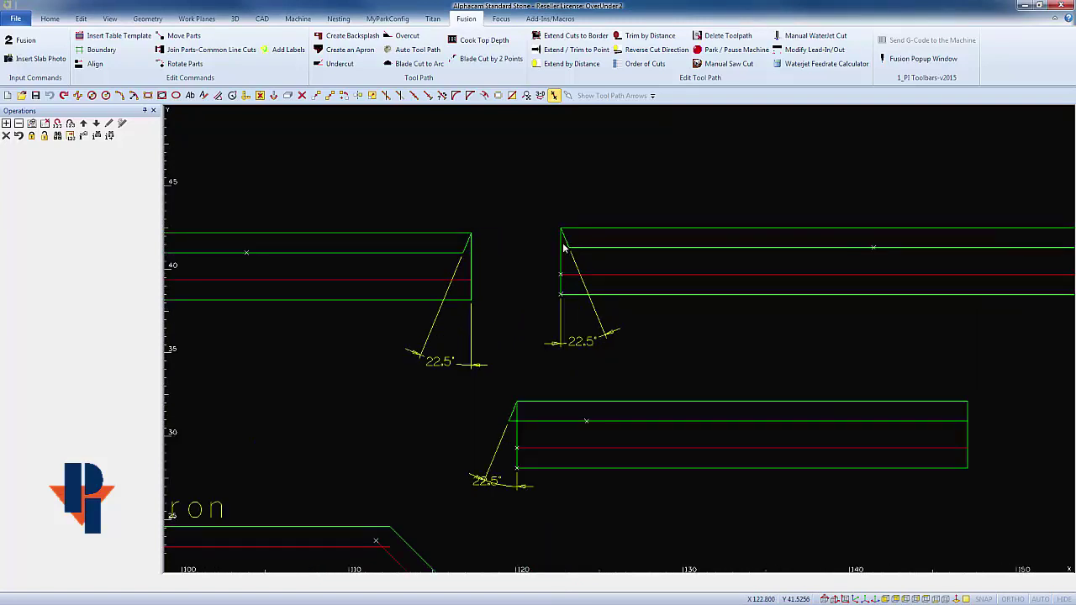
middle_drag(569, 239, 414, 259)
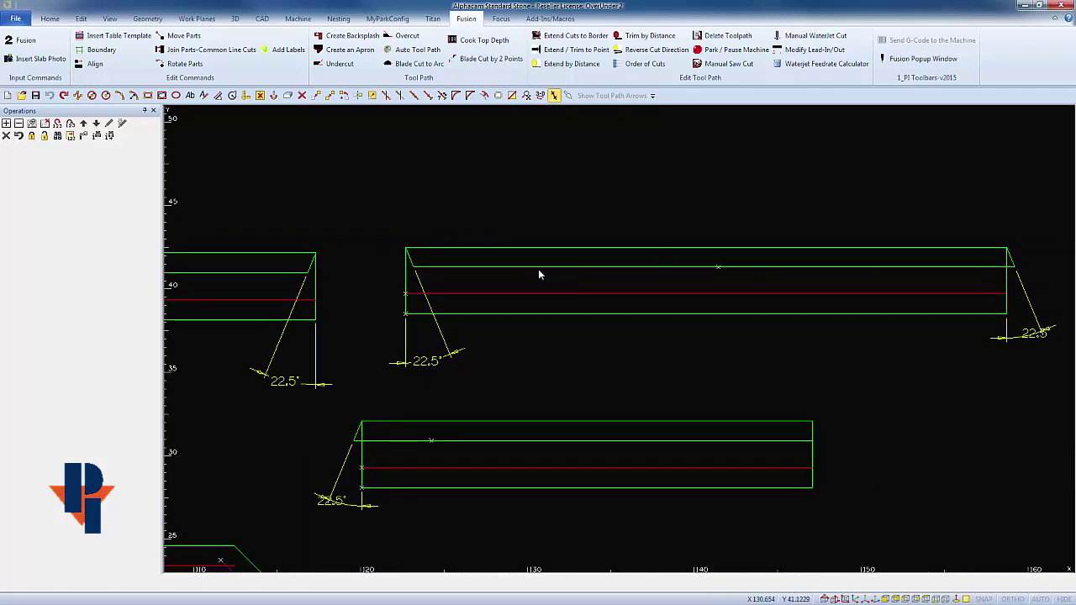
scroll(539, 274, down, 2)
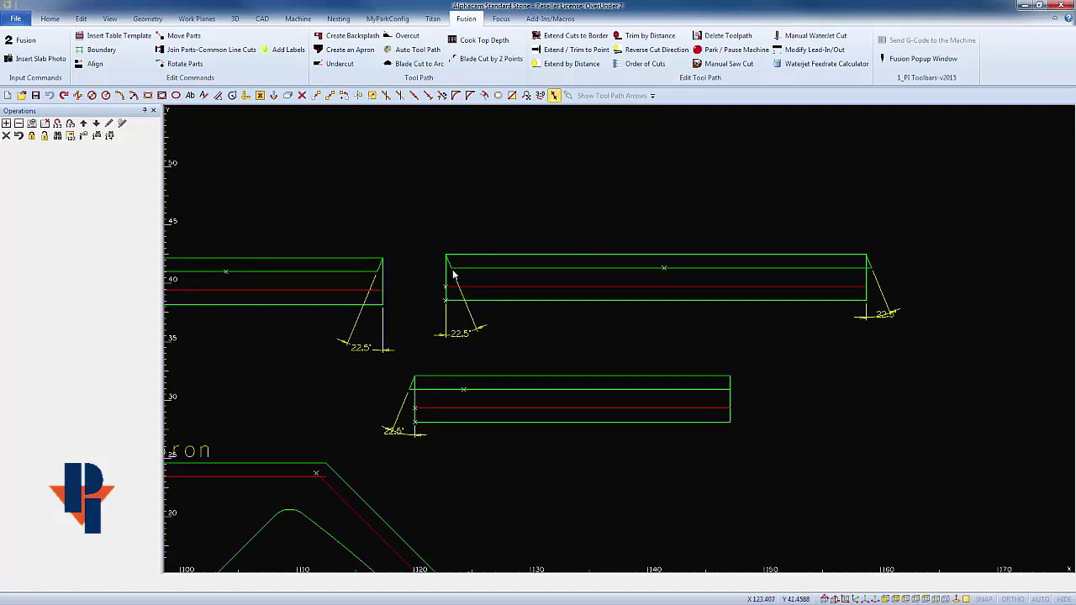
scroll(448, 301, up, 2)
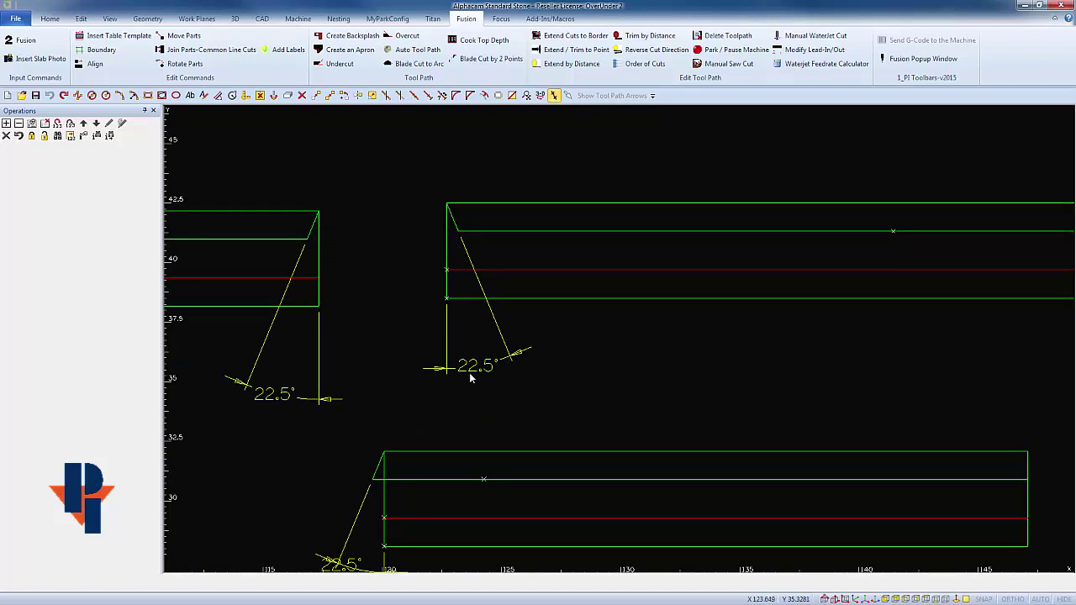
scroll(508, 380, down, 5)
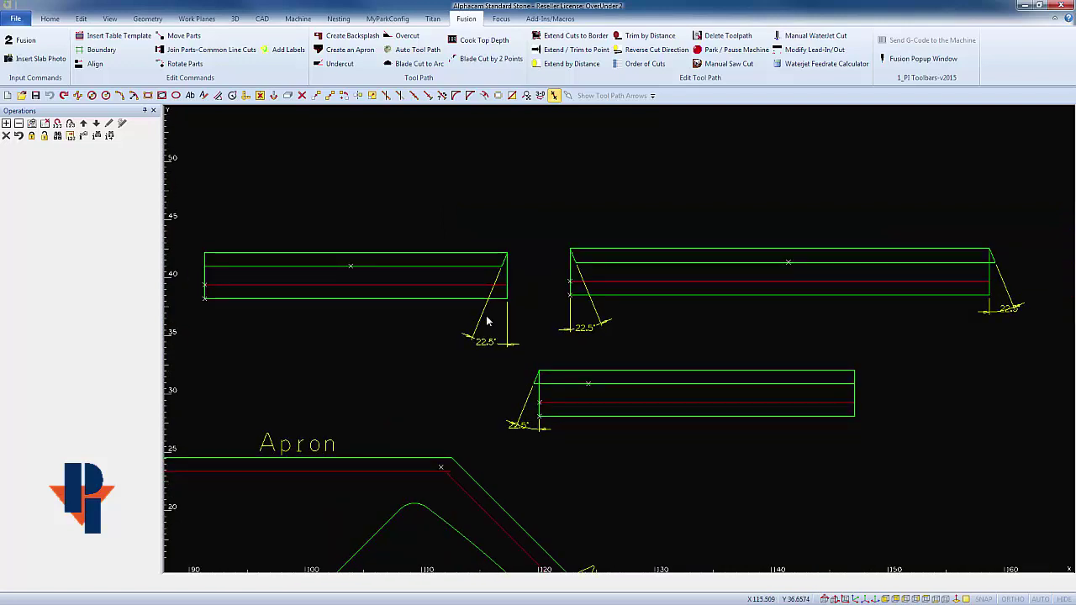
Step: Add ocut profile labels to the right end of the longest apron piece and the left end of the piece below it
click(283, 50)
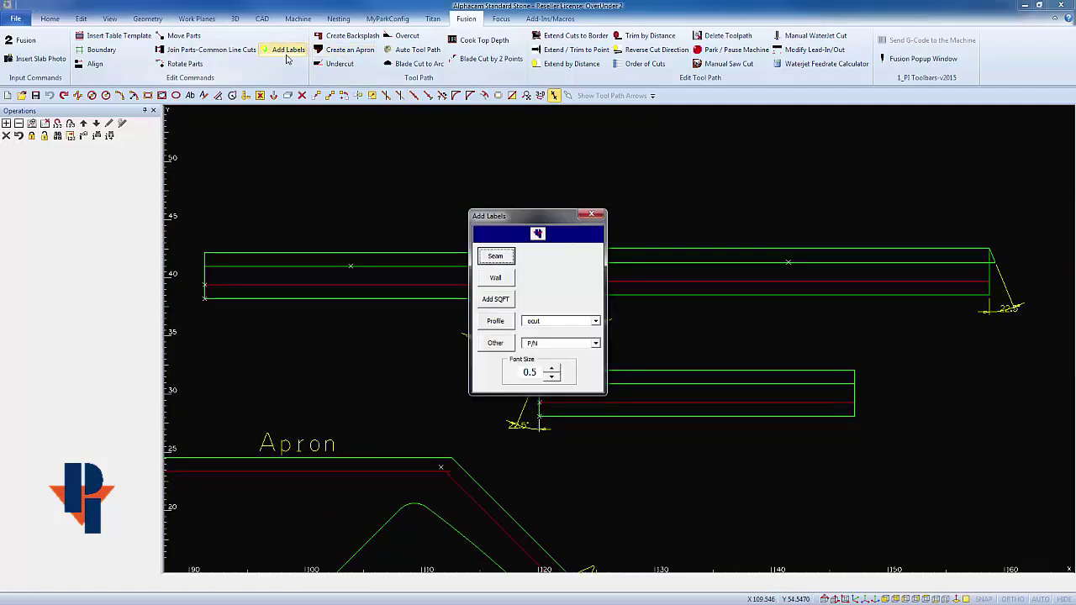
drag(479, 210, 61, 169)
click(76, 284)
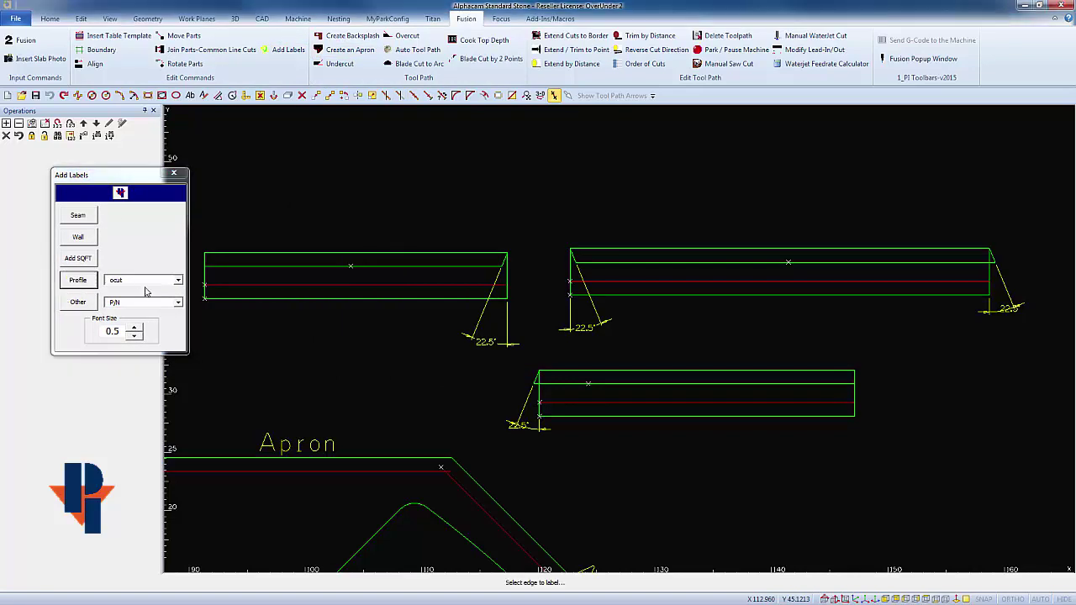
click(992, 278)
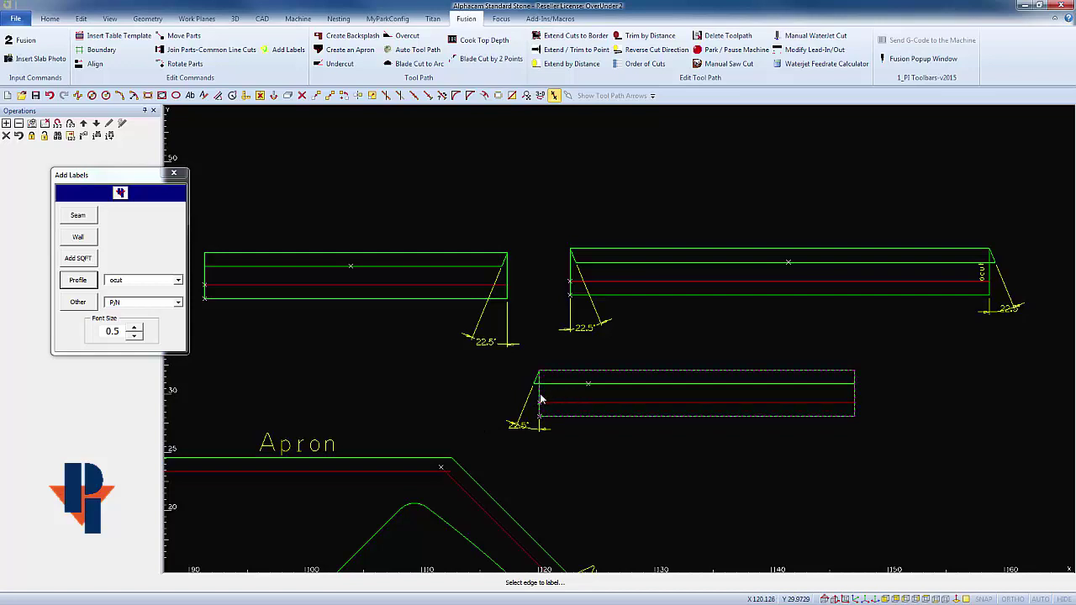
click(539, 397)
Step: Add ucut profile labels to the left end of the longest apron piece and the facing end of the piece beside it
click(179, 280)
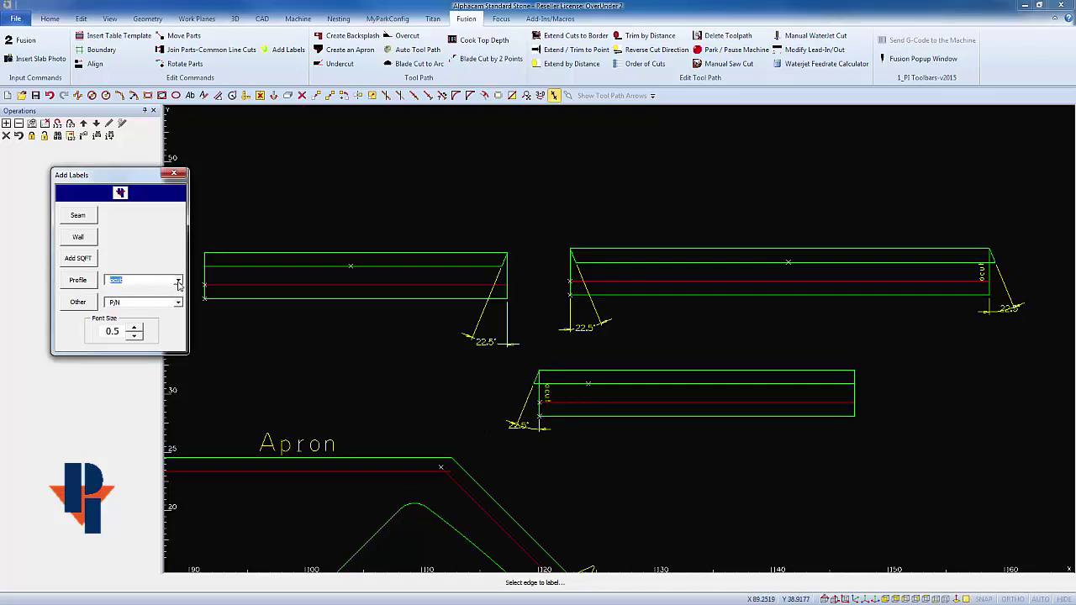
click(178, 281)
click(159, 298)
click(572, 274)
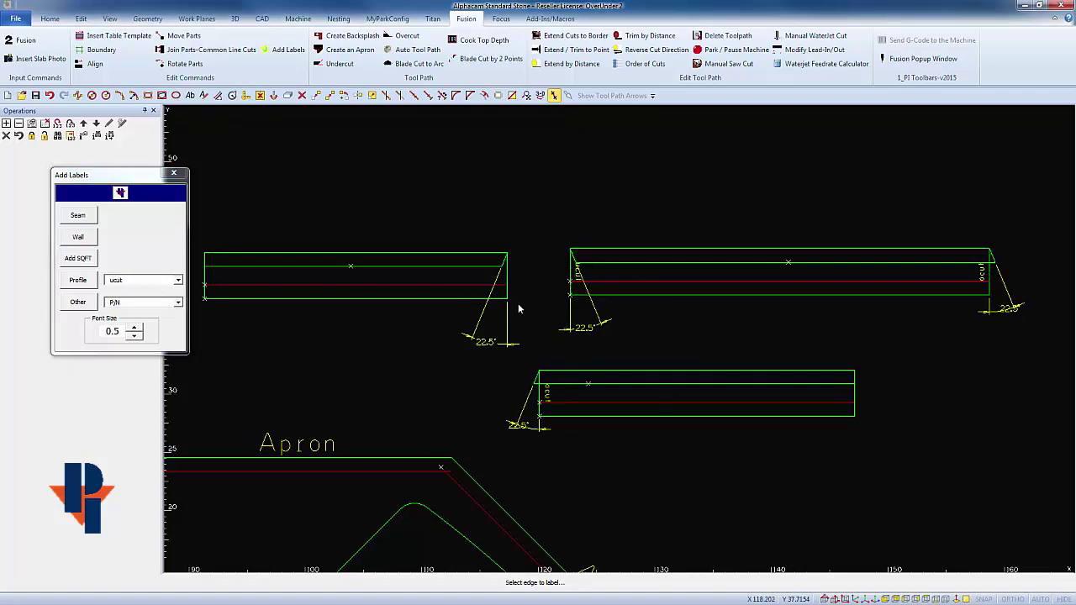
click(506, 275)
Step: Delete the miter profile outlines and the angle dimensions from all three apron pieces
scroll(535, 248, down, 2)
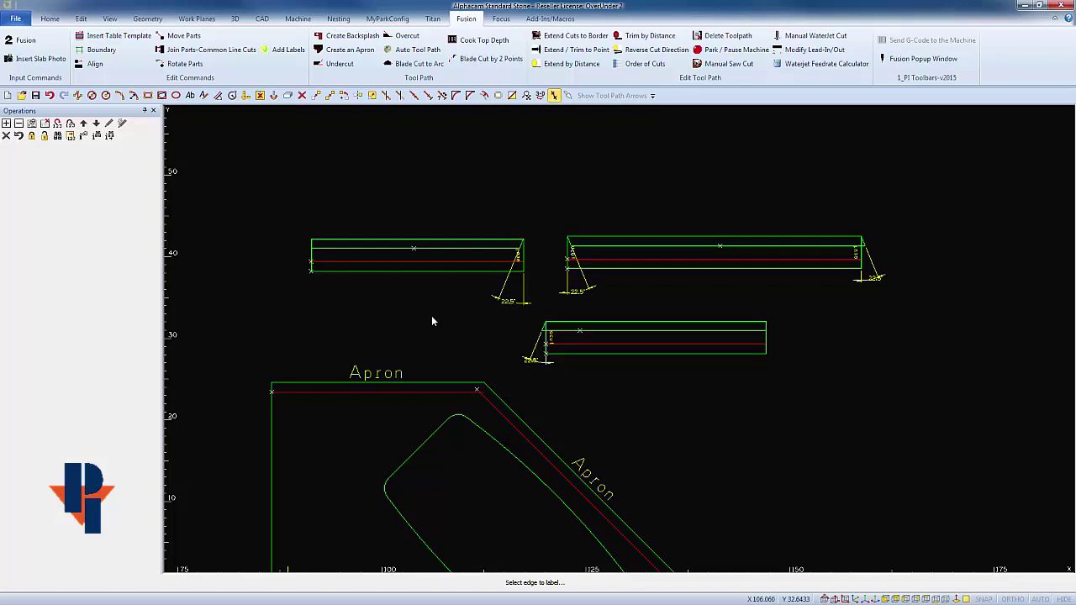
key(Delete)
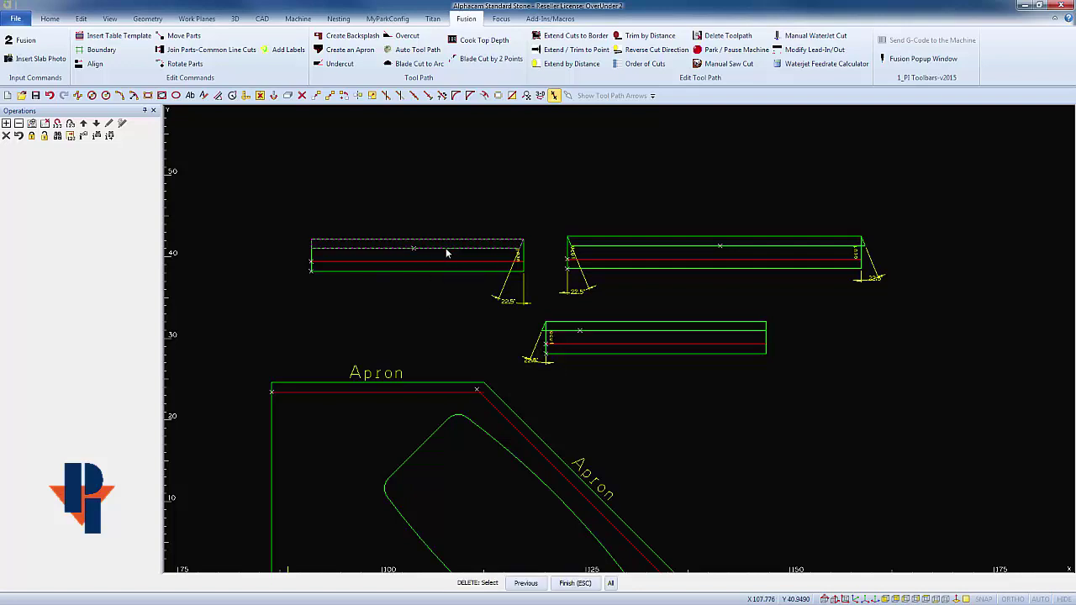
click(446, 252)
click(611, 246)
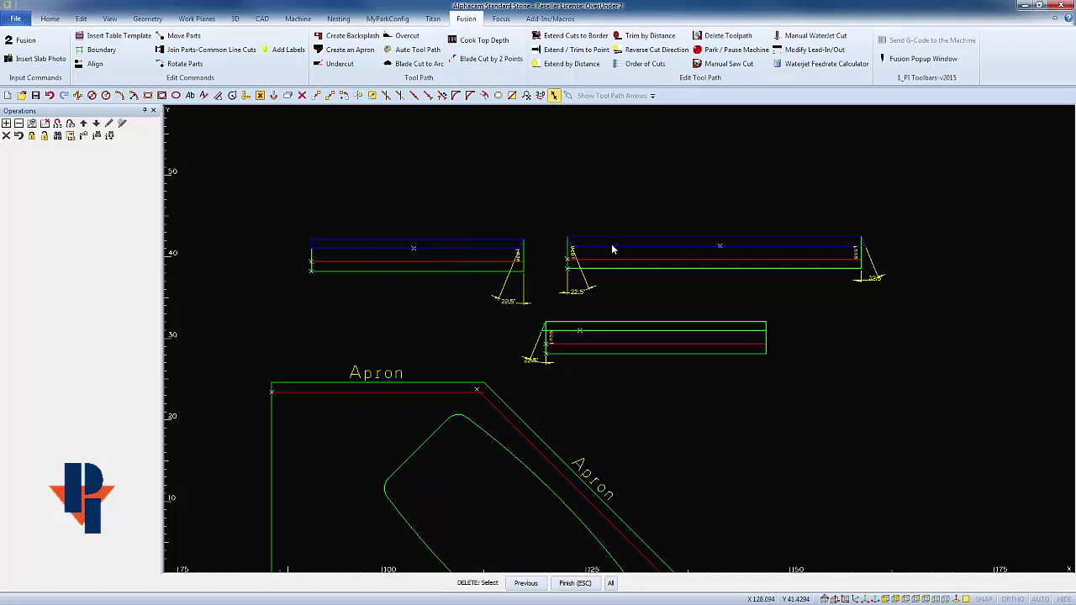
click(623, 332)
click(864, 279)
click(583, 290)
click(504, 294)
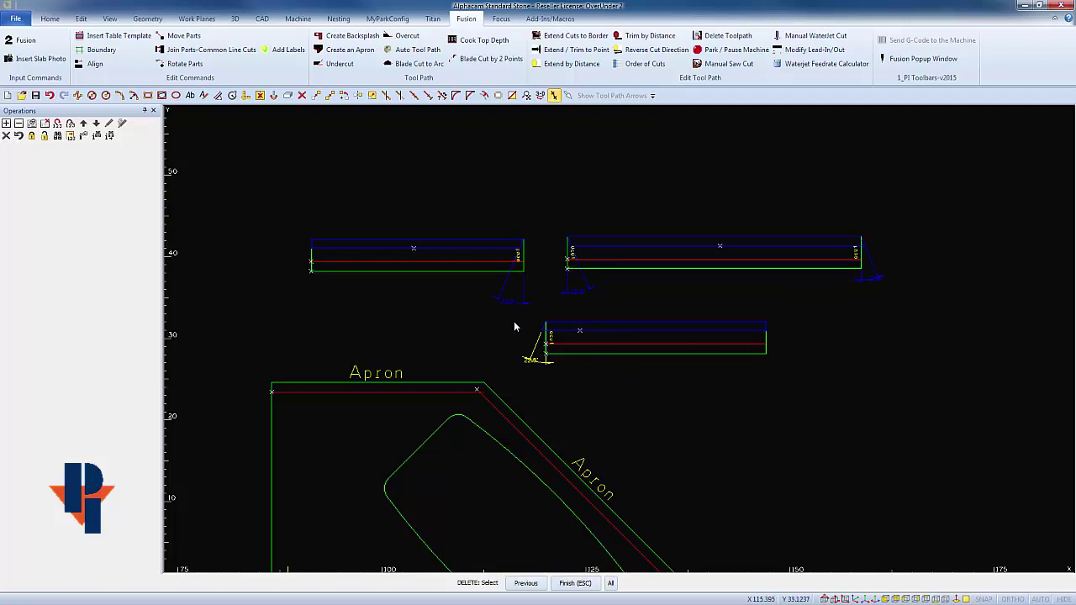
click(528, 349)
key(Escape)
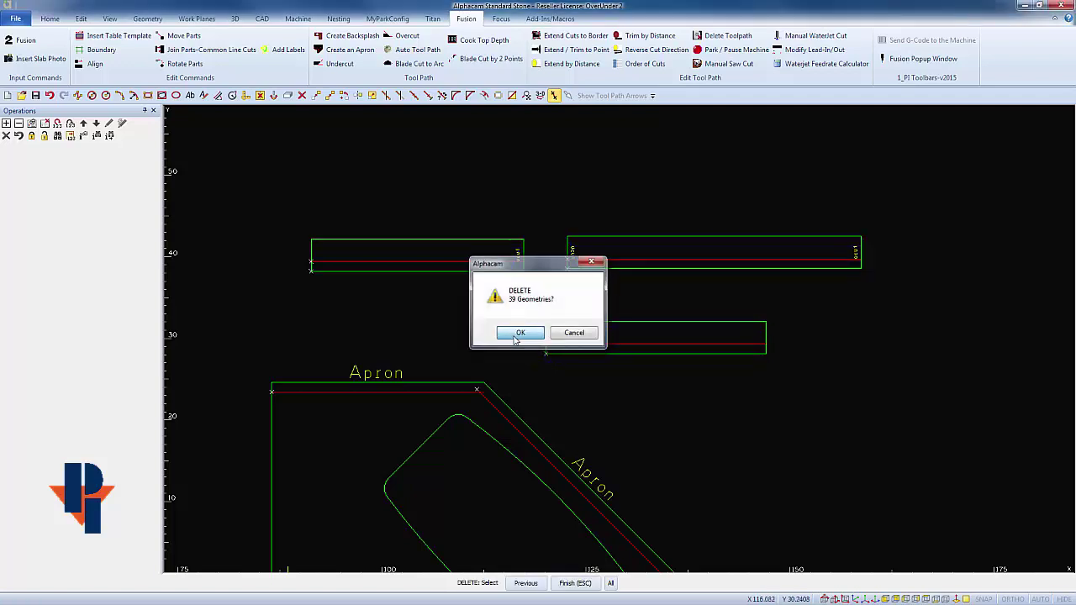
click(519, 334)
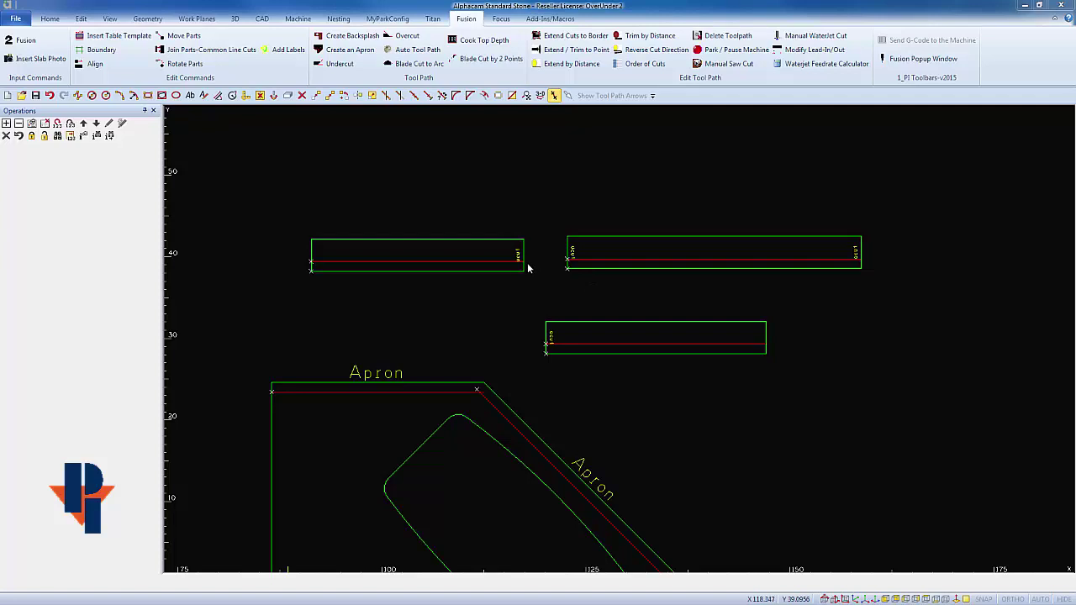
Step: Join the lower apron piece's top edge to the longest piece's top edge using the Blade Kerf method
scroll(519, 267, up, 3)
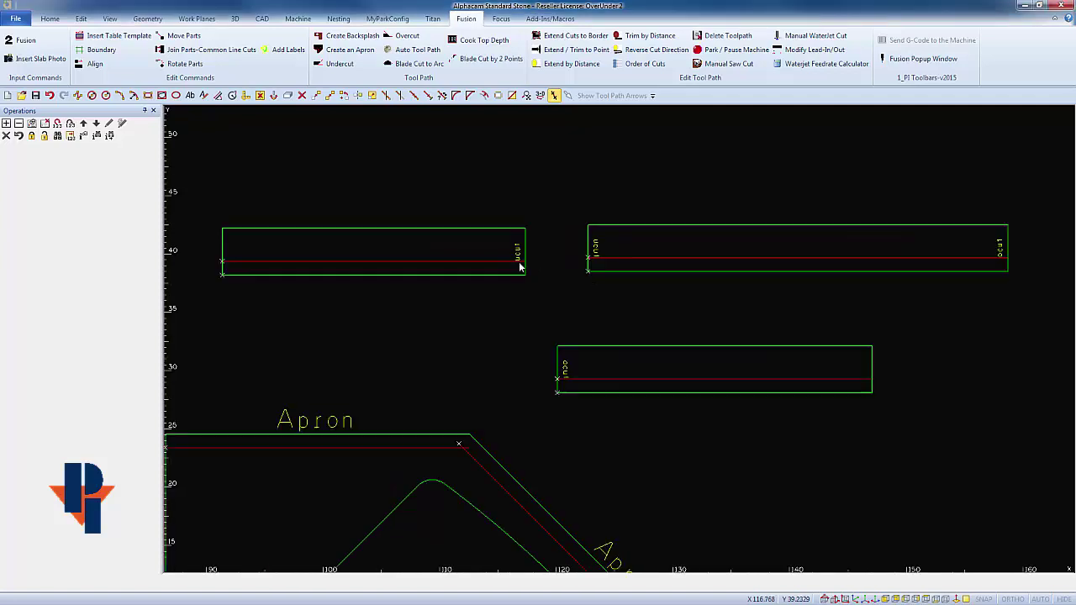
scroll(520, 268, down, 3)
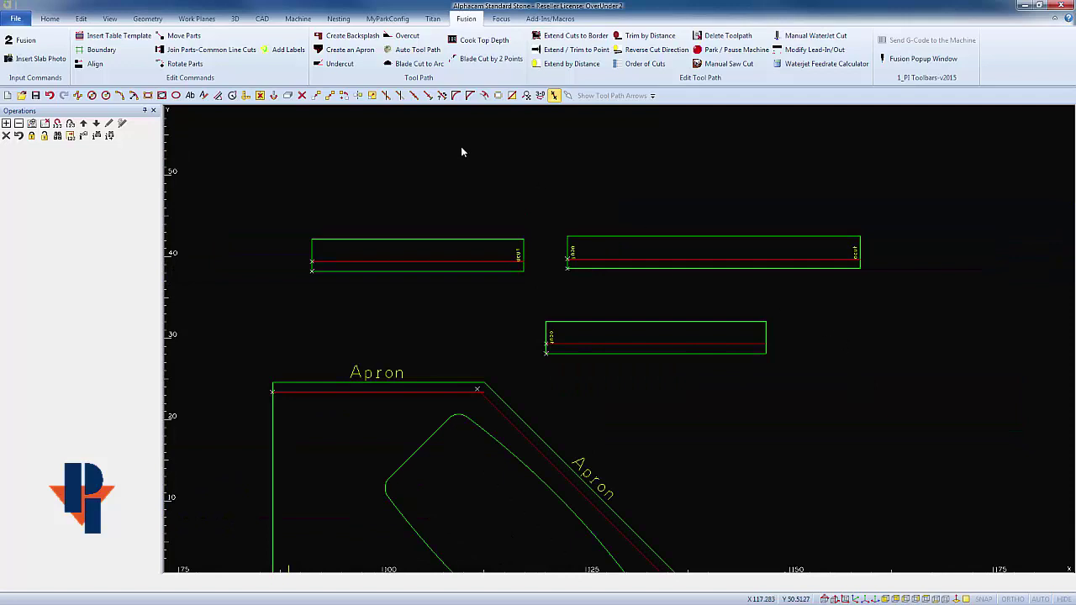
click(215, 53)
drag(502, 268, 219, 172)
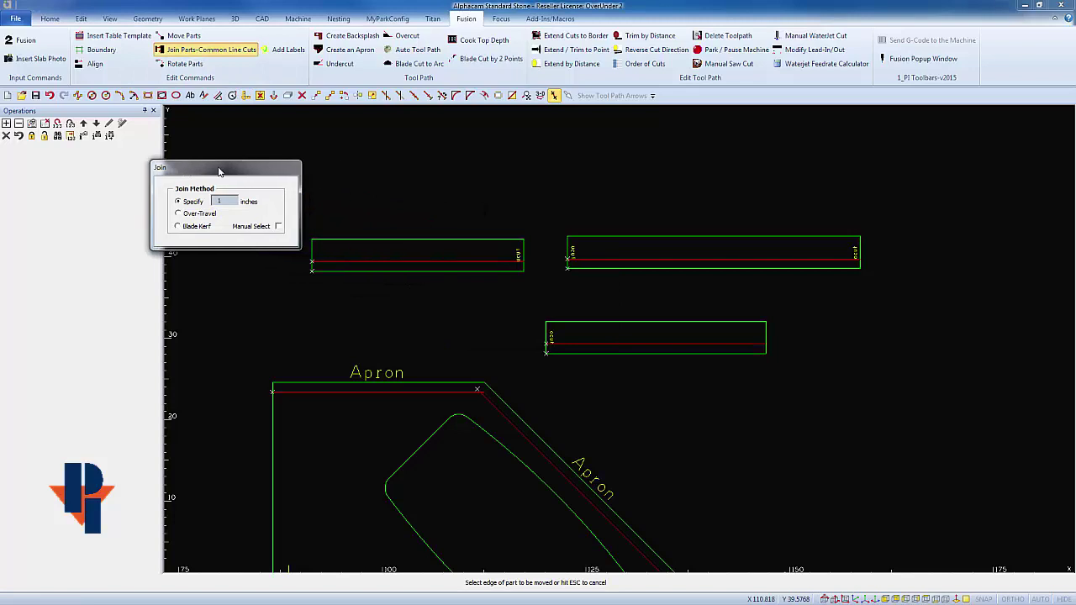
click(181, 226)
click(562, 324)
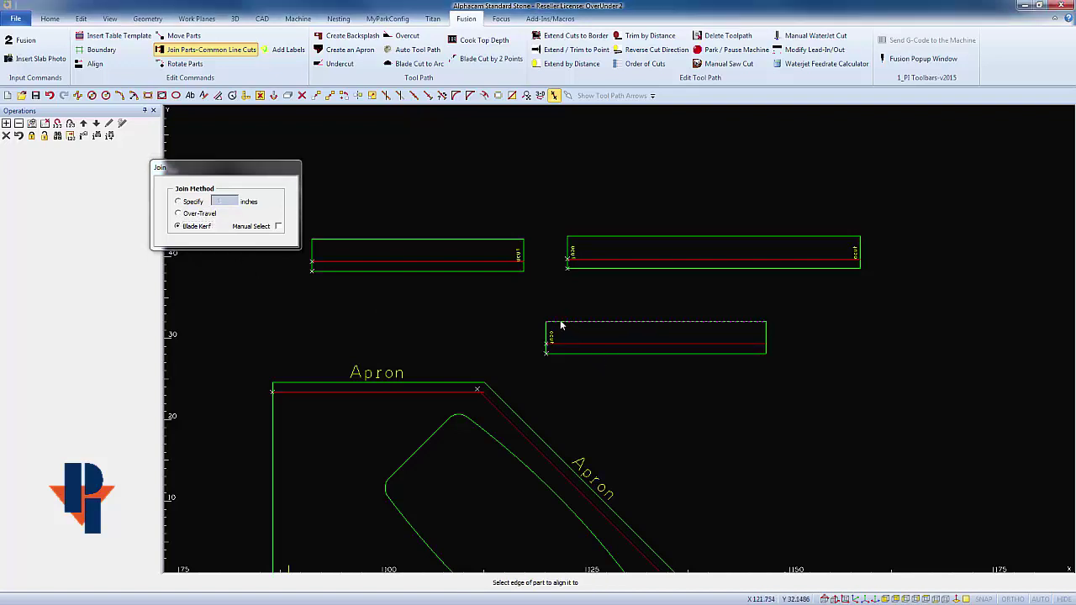
click(822, 236)
scroll(862, 238, up, 3)
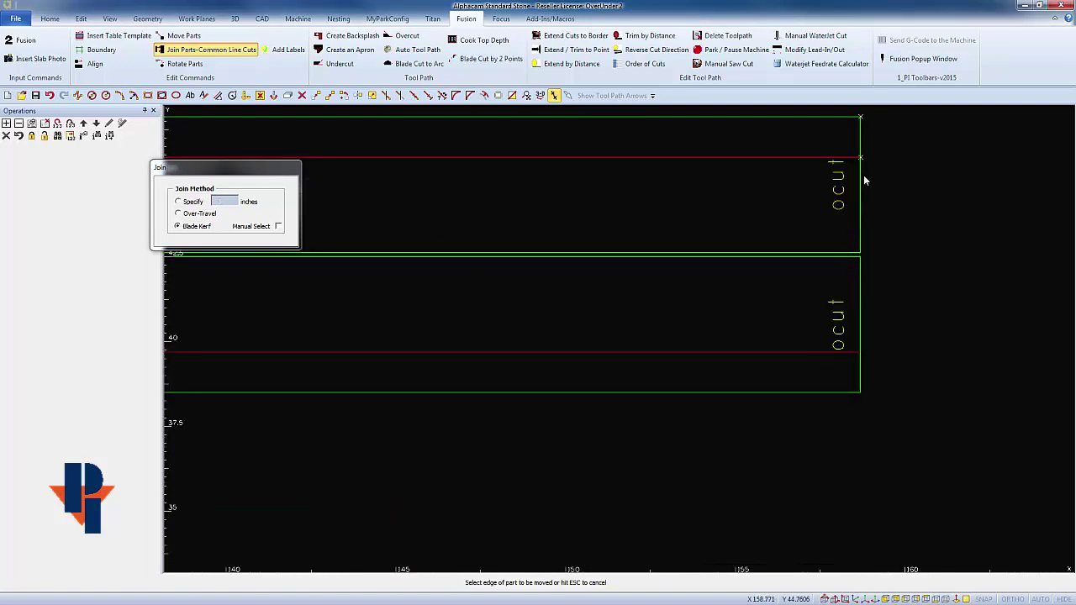
scroll(862, 199, down, 1)
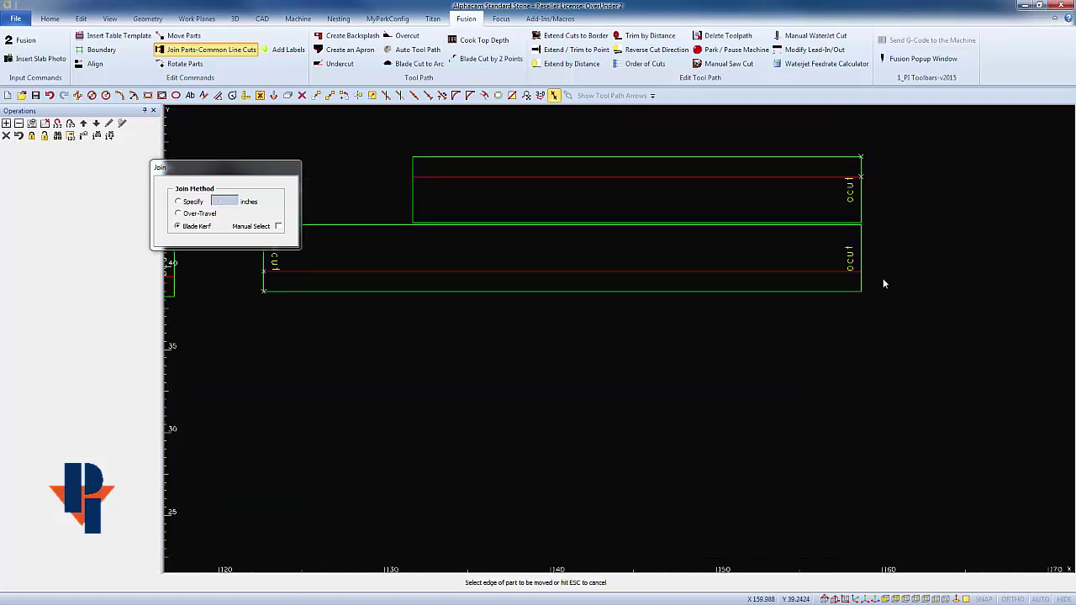
Step: Join the remaining apron piece's bottom edge to the longest piece's bottom edge with a specified spacing of 1 inch
scroll(884, 276, down, 2)
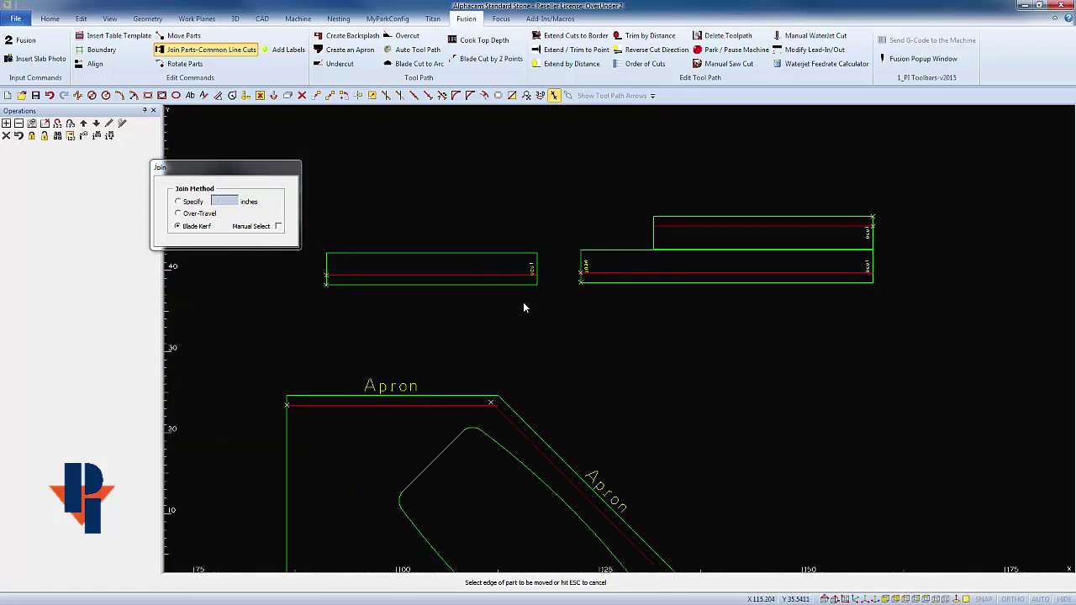
scroll(527, 297, up, 2)
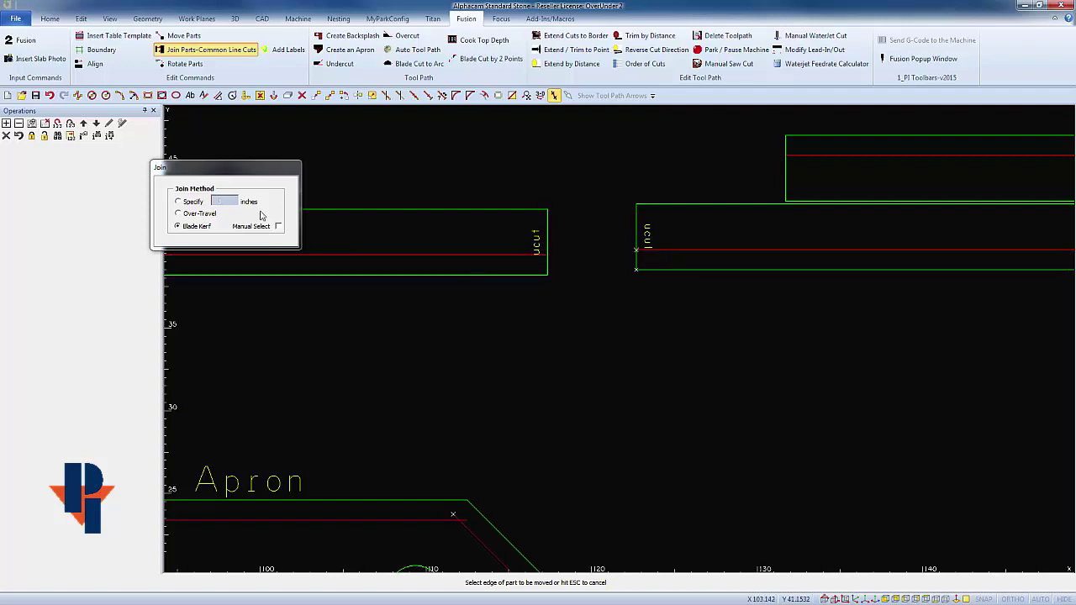
click(177, 202)
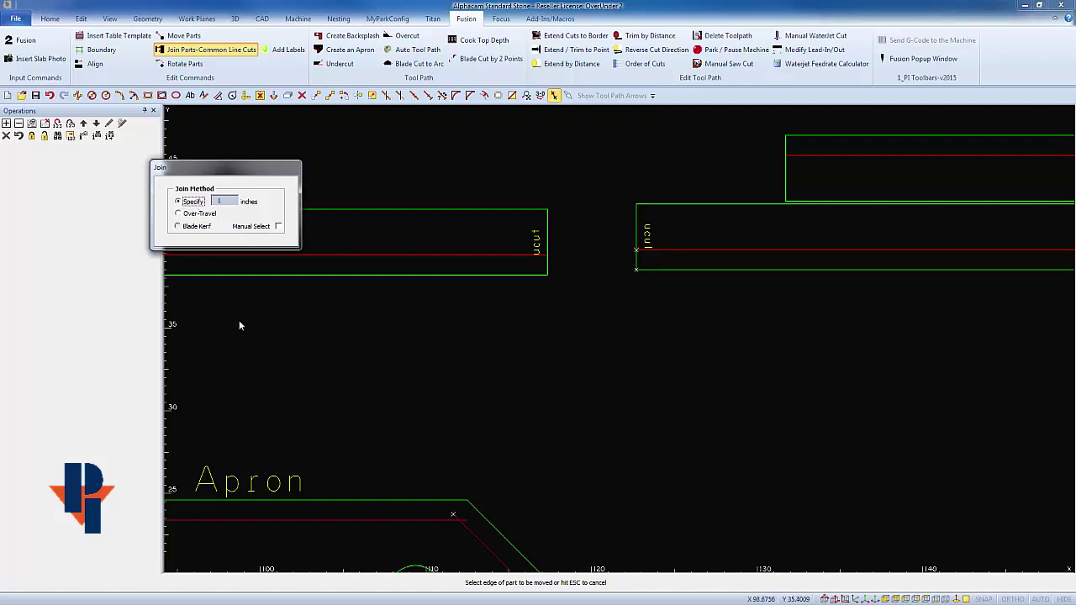
click(512, 275)
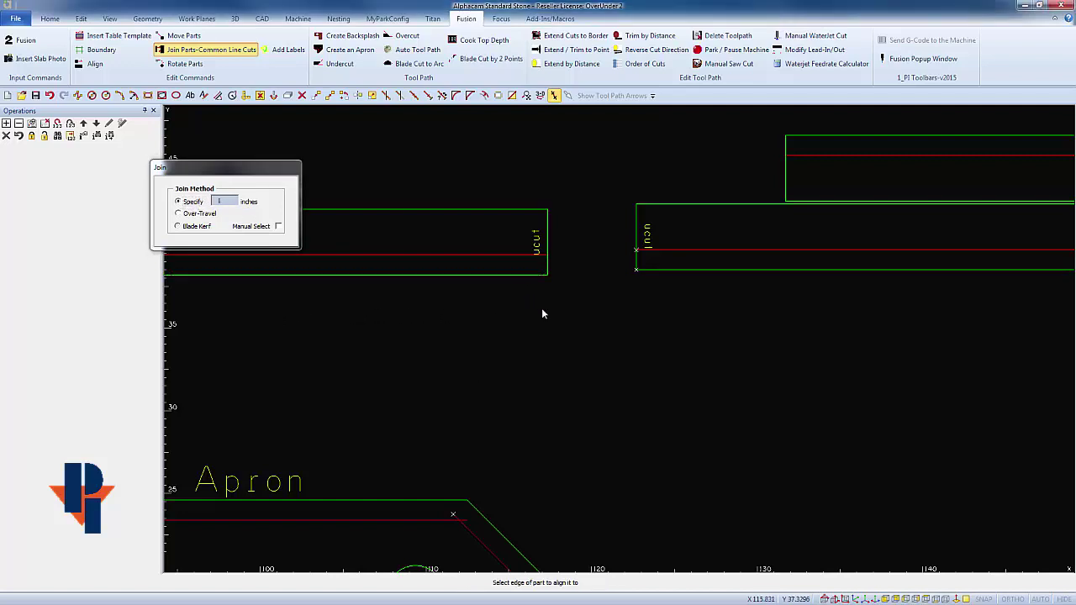
click(657, 271)
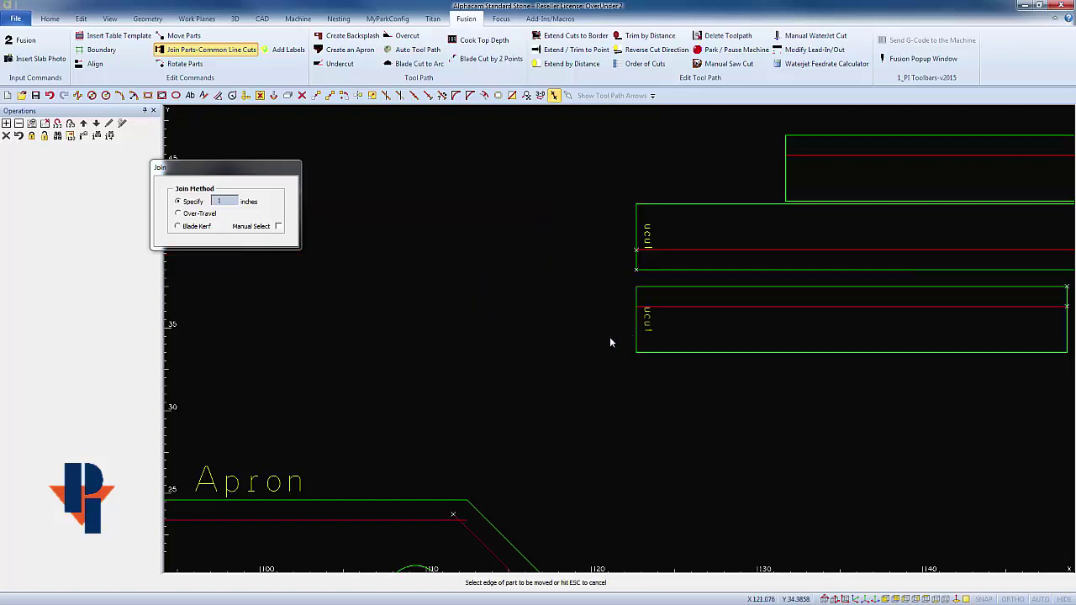
scroll(606, 339, down, 2)
middle_drag(600, 346, 500, 314)
key(Escape)
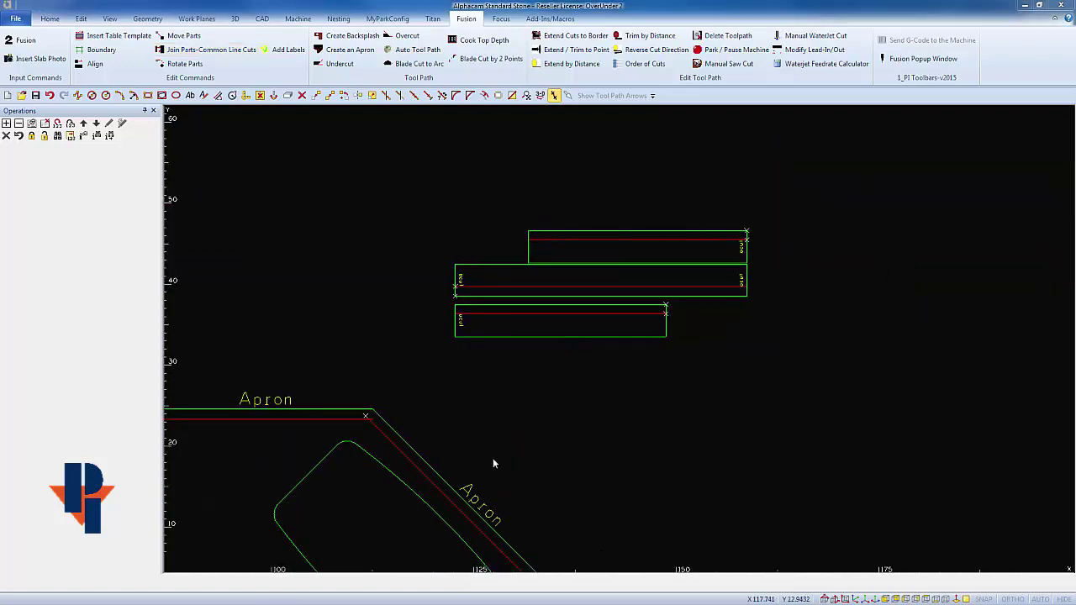
Step: Apply a 22.5-degree Undercut to the ucut-labelled ends of the longest apron piece and the piece below it
click(339, 66)
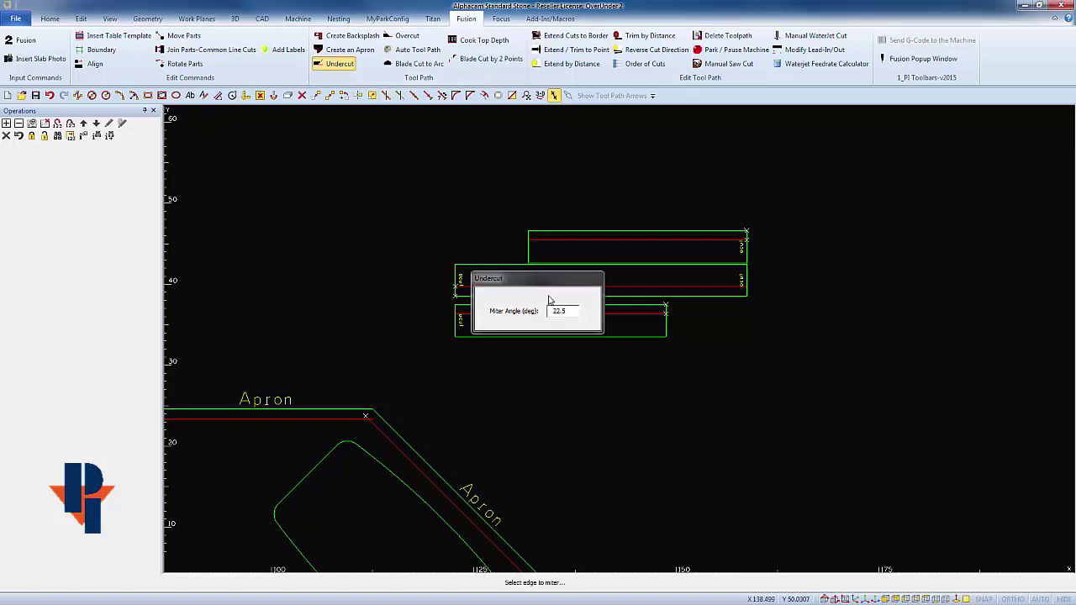
drag(540, 283, 509, 156)
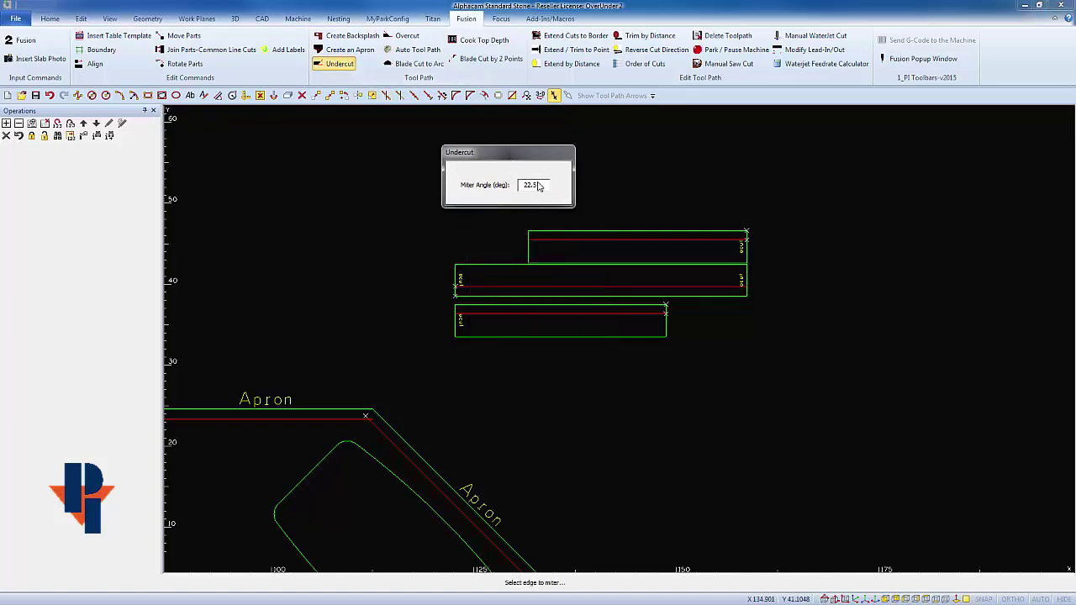
double_click(530, 184)
click(455, 277)
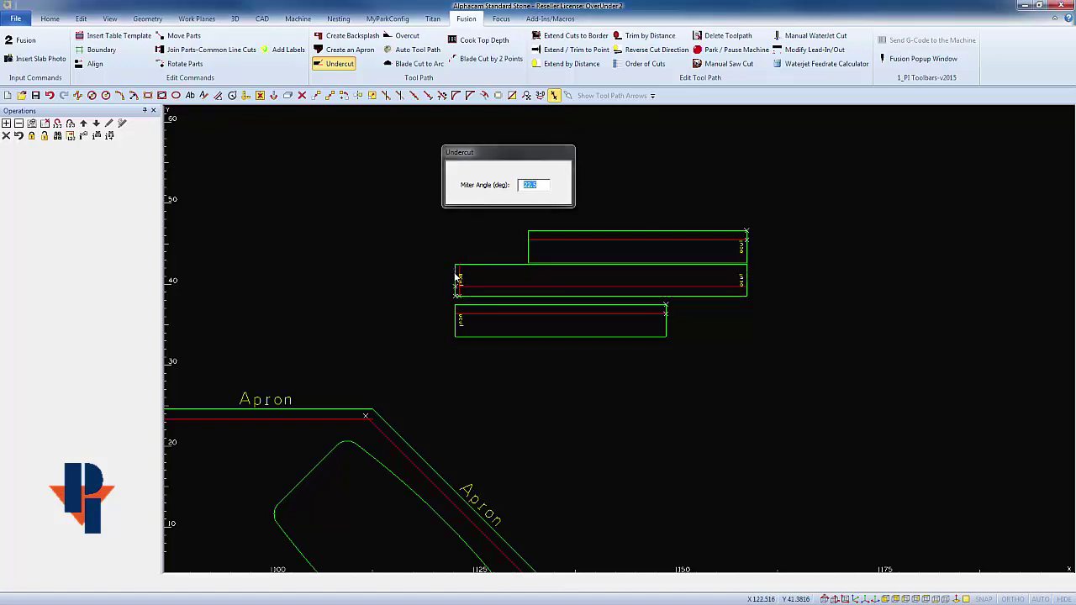
click(457, 330)
scroll(456, 325, up, 5)
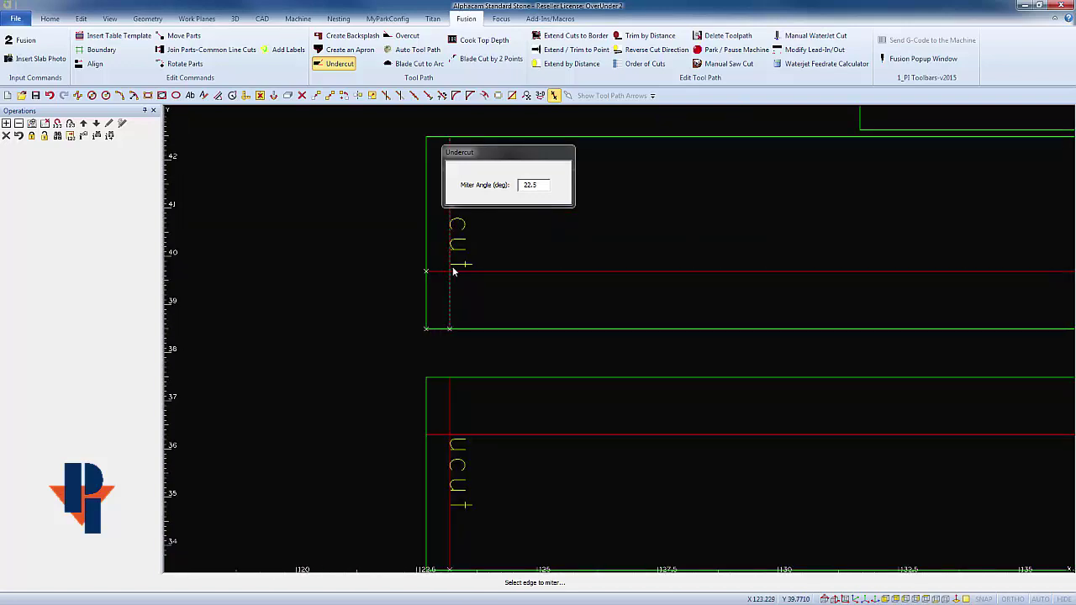
scroll(452, 271, down, 3)
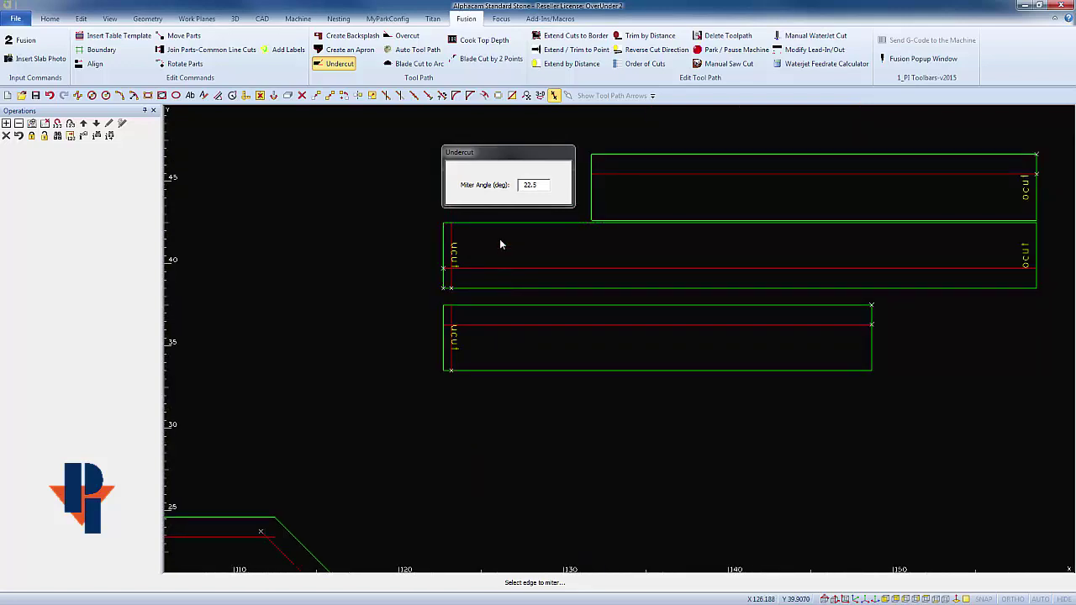
key(Escape)
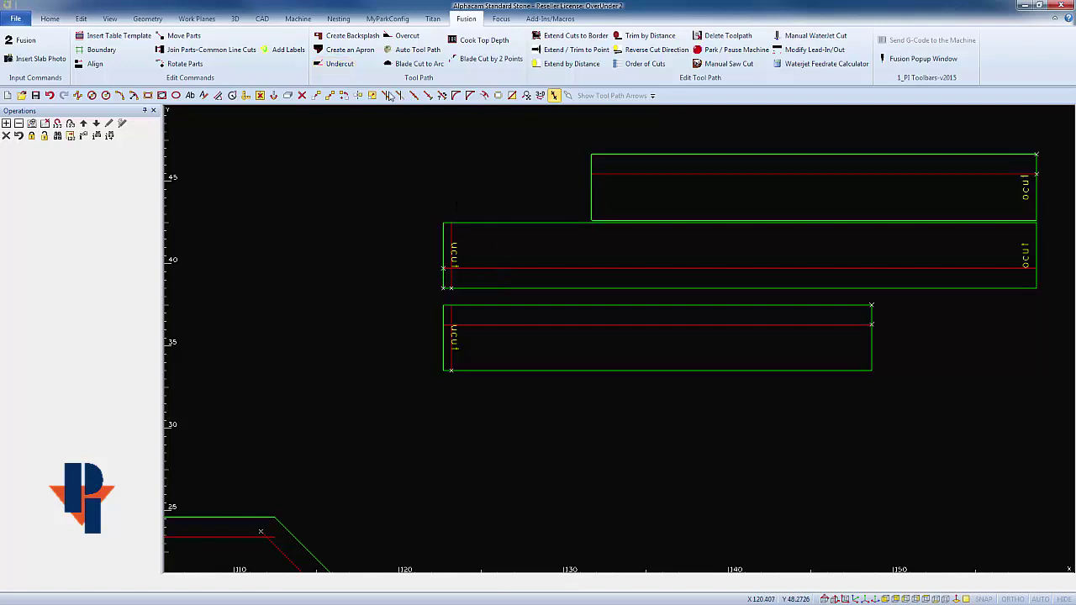
Step: Apply a 22.5-degree Overcut to the ocut-labelled ends of the longest apron piece and the piece above it
click(405, 36)
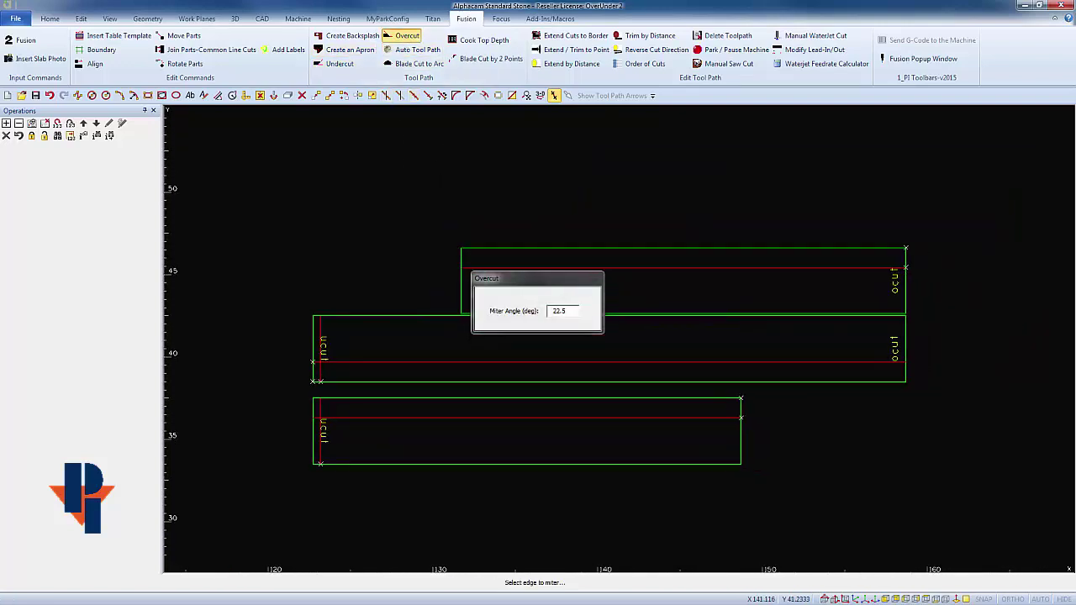
click(903, 296)
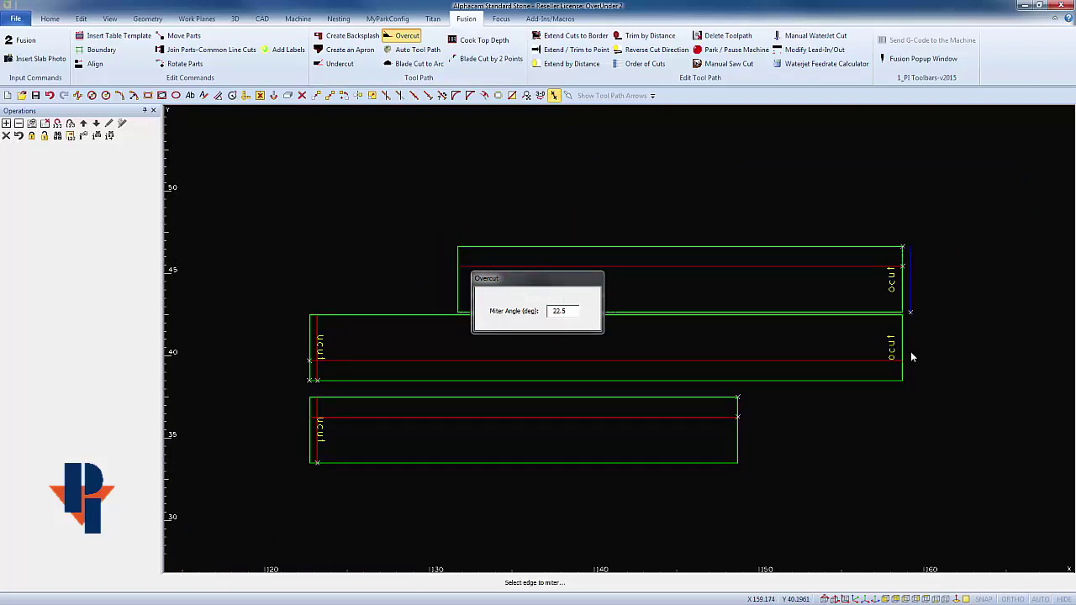
scroll(914, 326, up, 3)
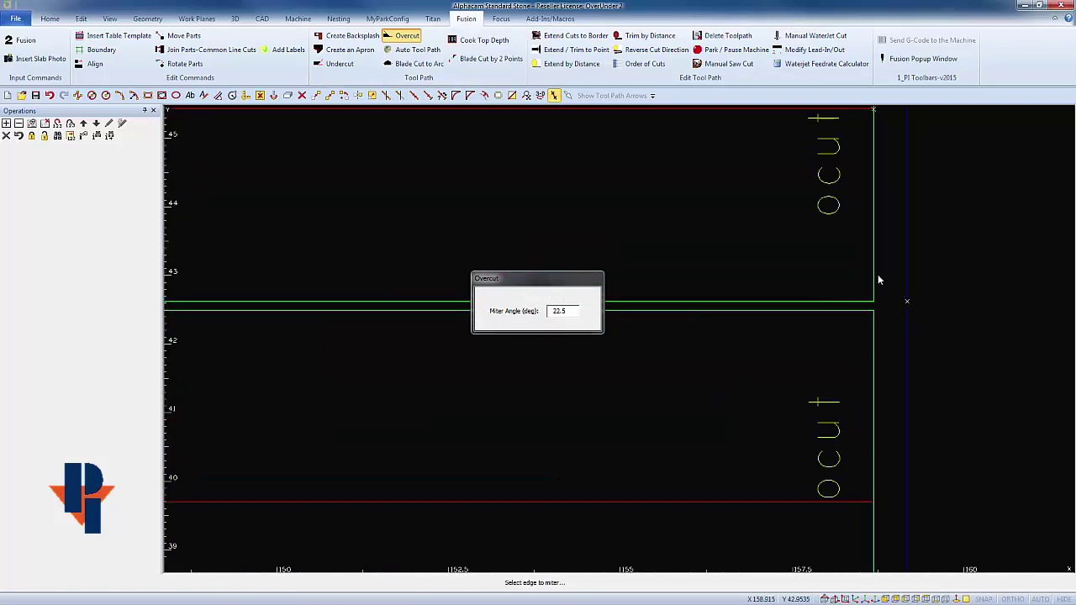
scroll(922, 283, down, 2)
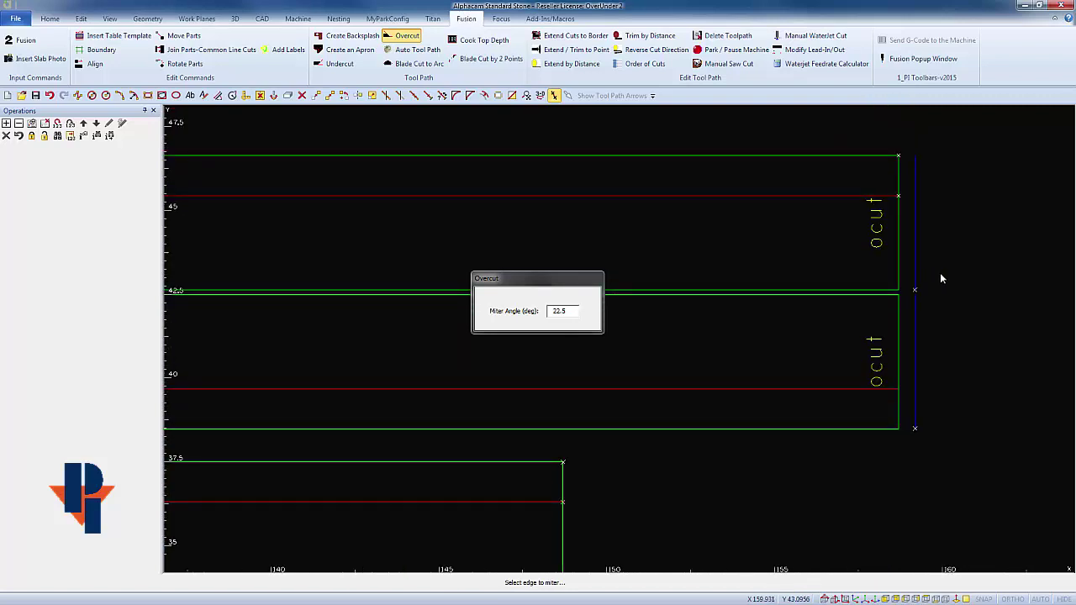
scroll(939, 272, down, 1)
scroll(931, 294, down, 1)
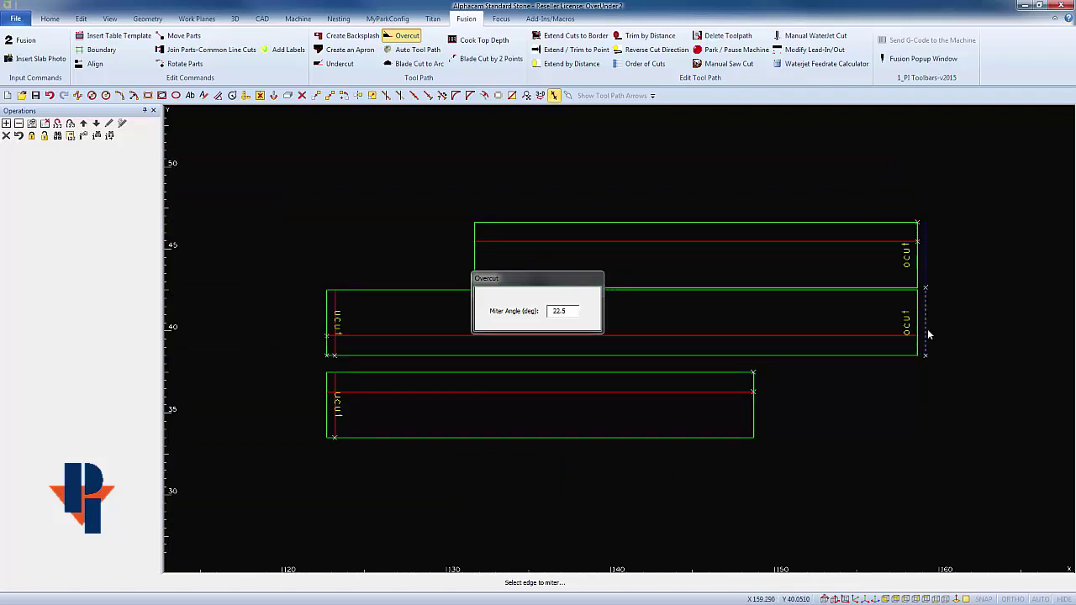
key(Escape)
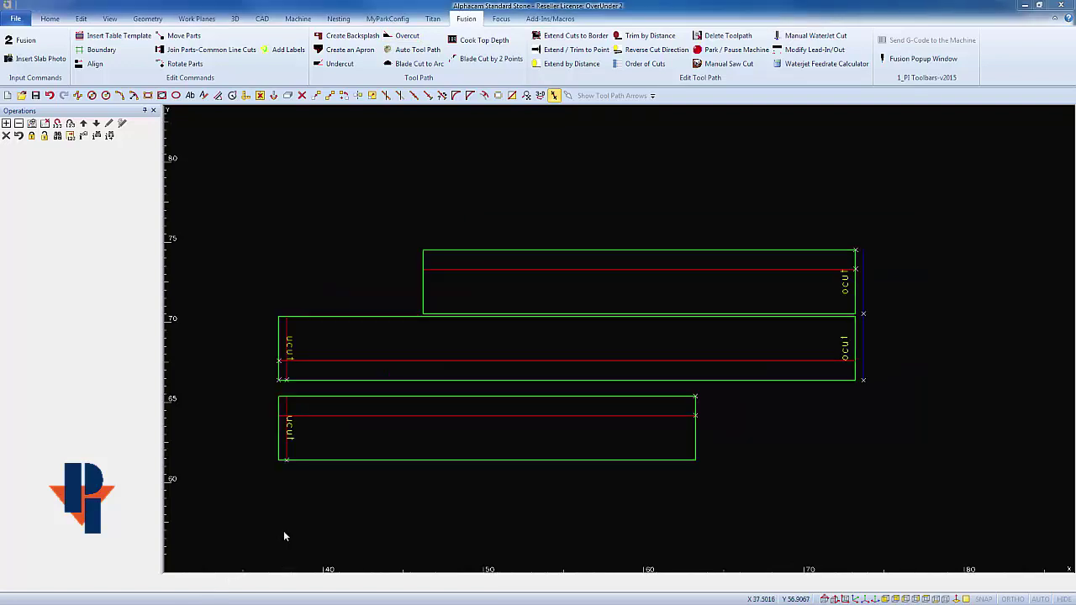
Step: Examine the Overtravel drawing's saw blade reach from blade centre at the 3CM stone surface and at the 45 degree miter cut height
scroll(283, 536, down, 5)
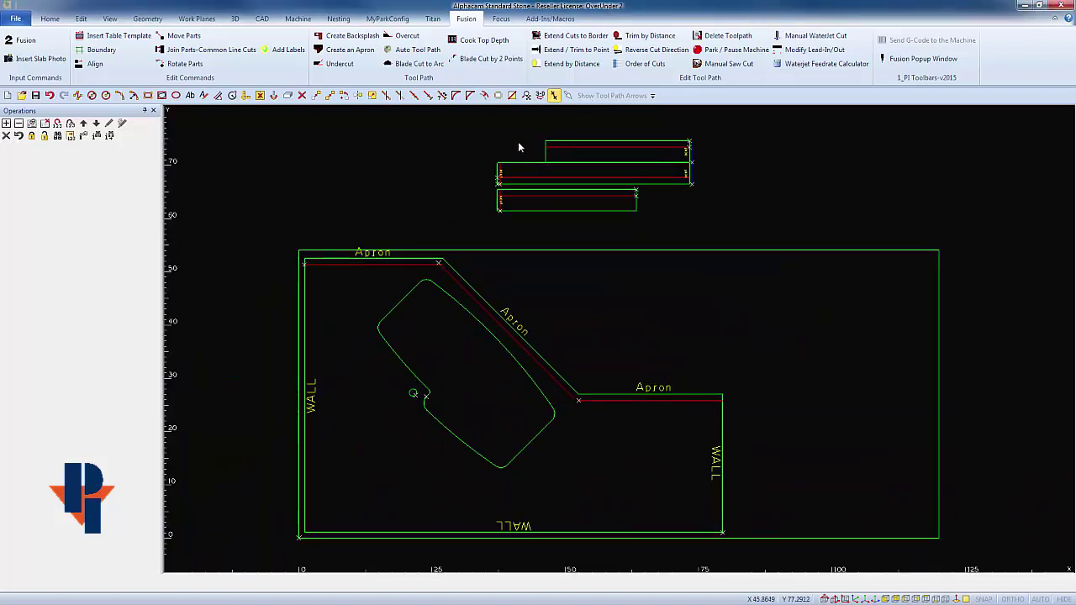
scroll(458, 182, up, 2)
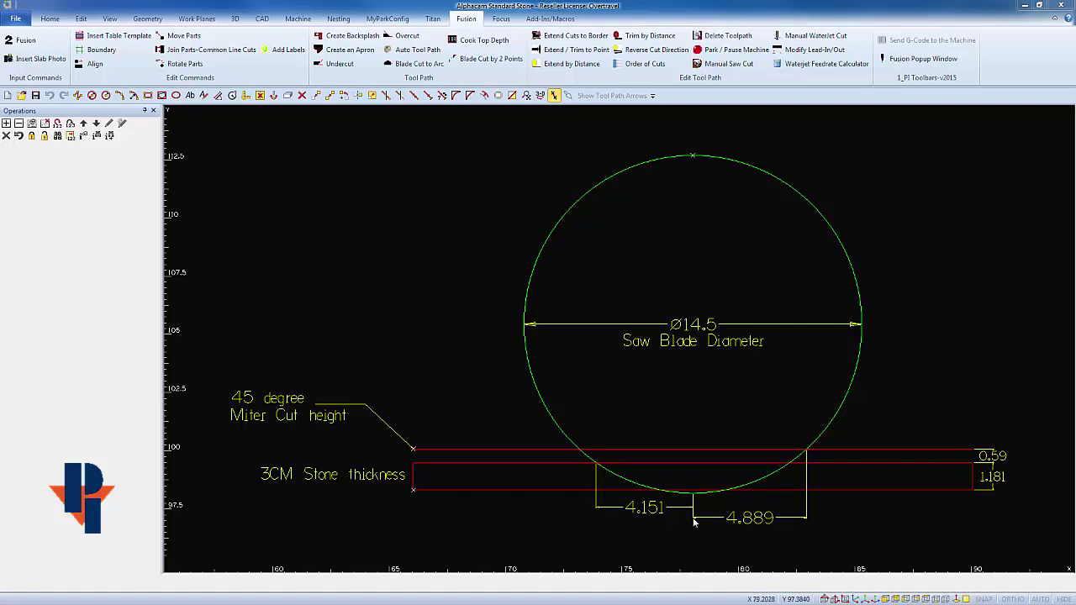
scroll(693, 502, up, 5)
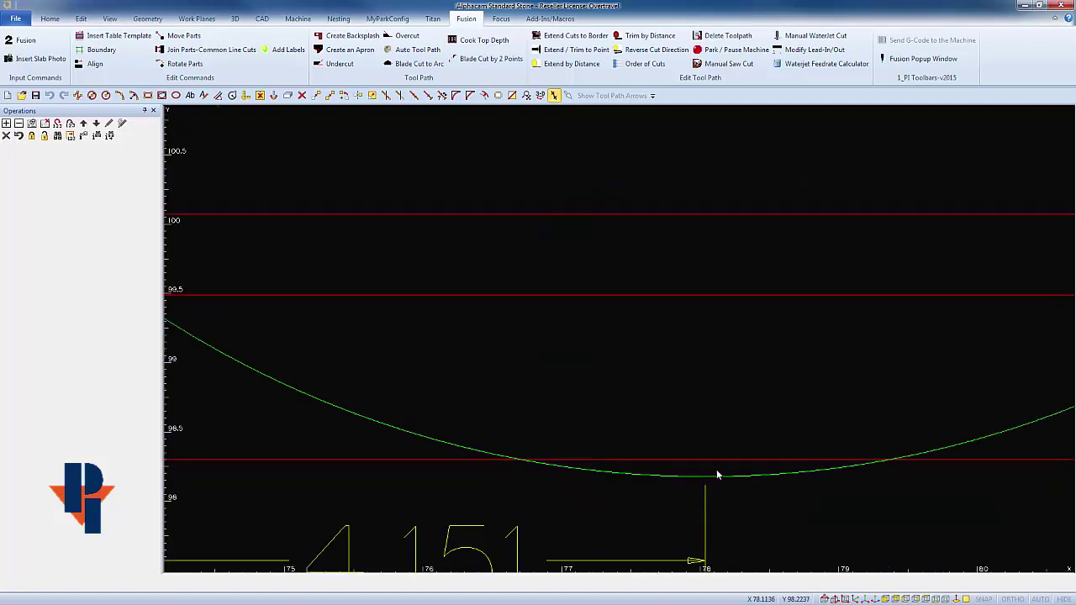
scroll(719, 473, down, 3)
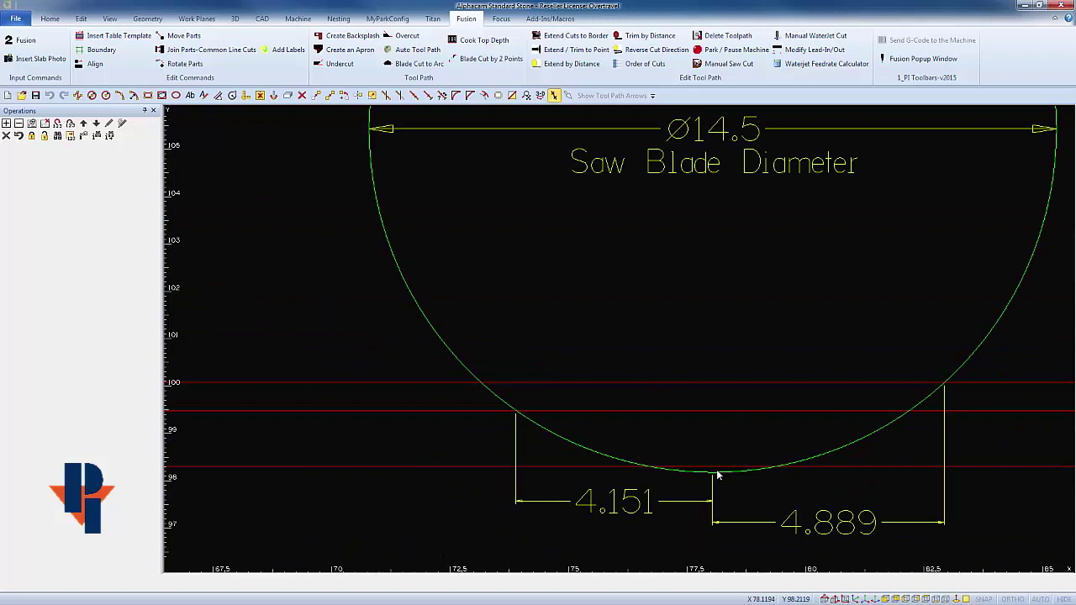
scroll(717, 476, down, 5)
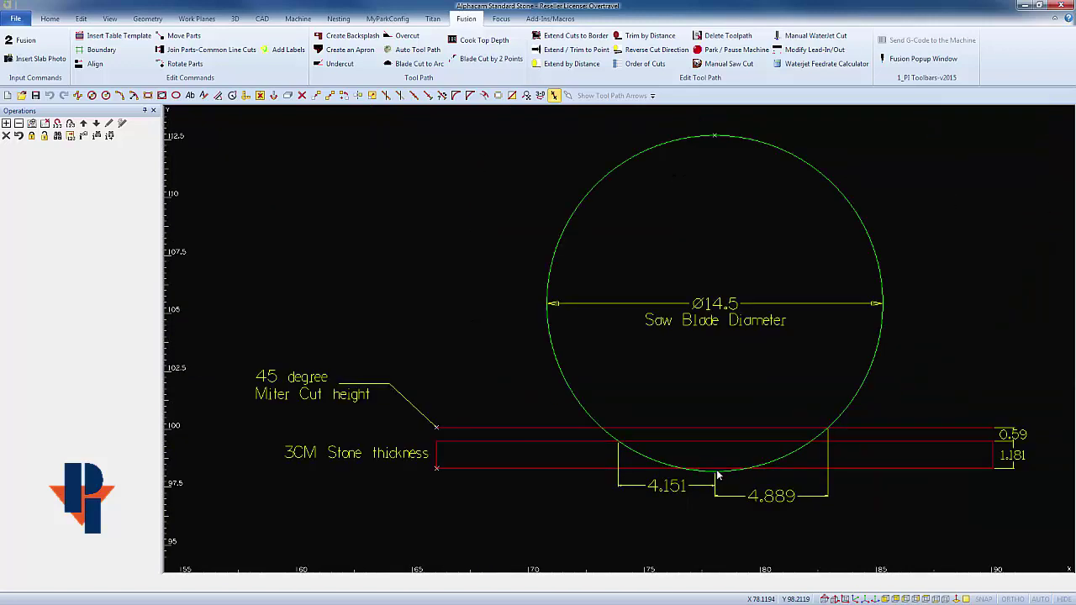
scroll(697, 454, up, 2)
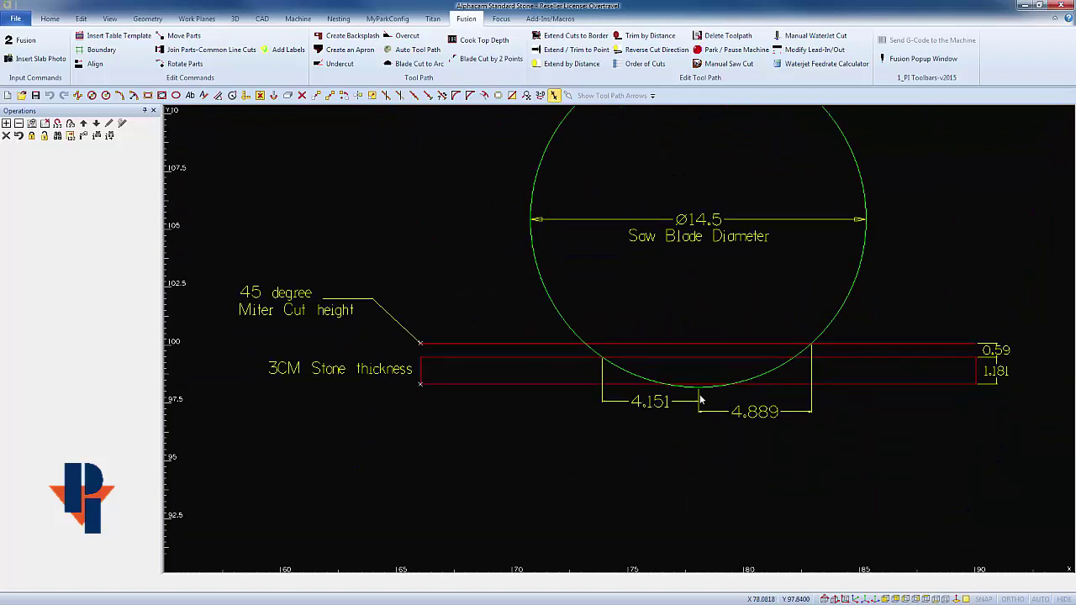
scroll(700, 401, up, 3)
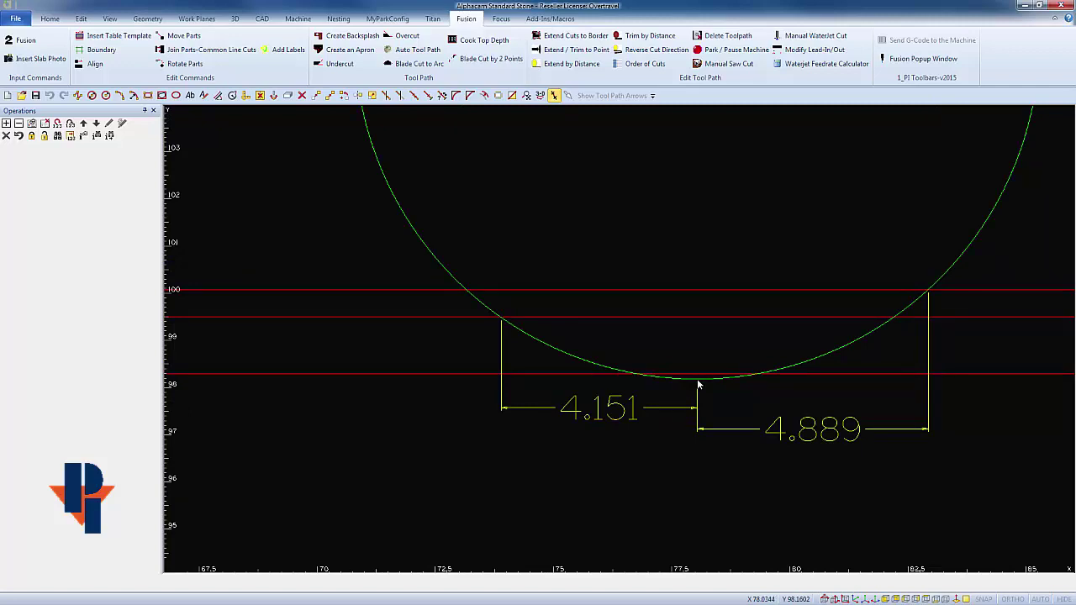
scroll(698, 384, down, 3)
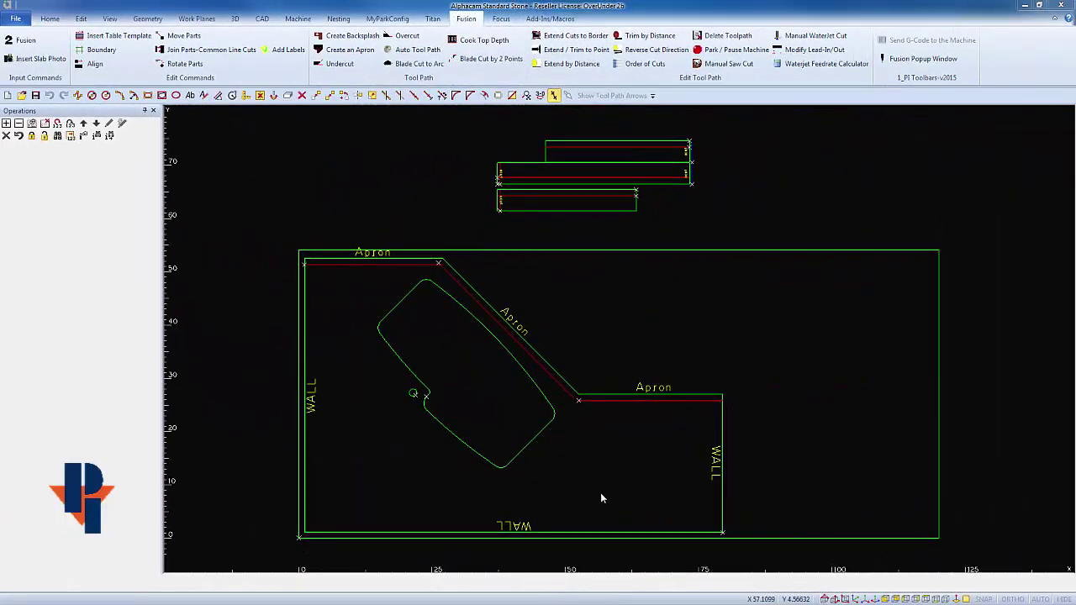
Step: Offset the lowest apron piece's bottom edge 6 inches downward as a separate line
scroll(483, 196, up, 4)
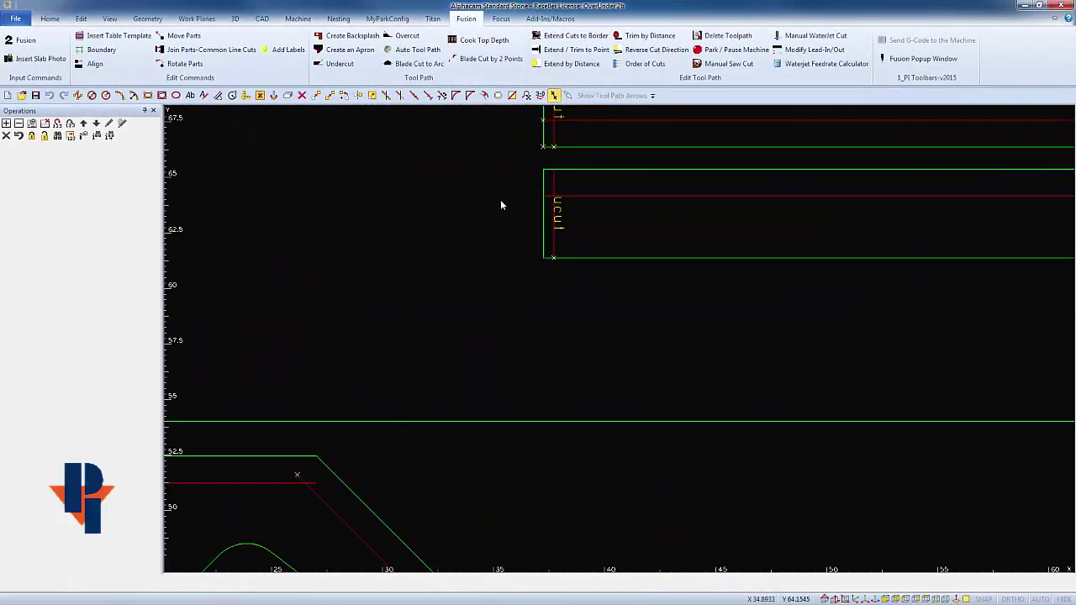
scroll(574, 281, down, 2)
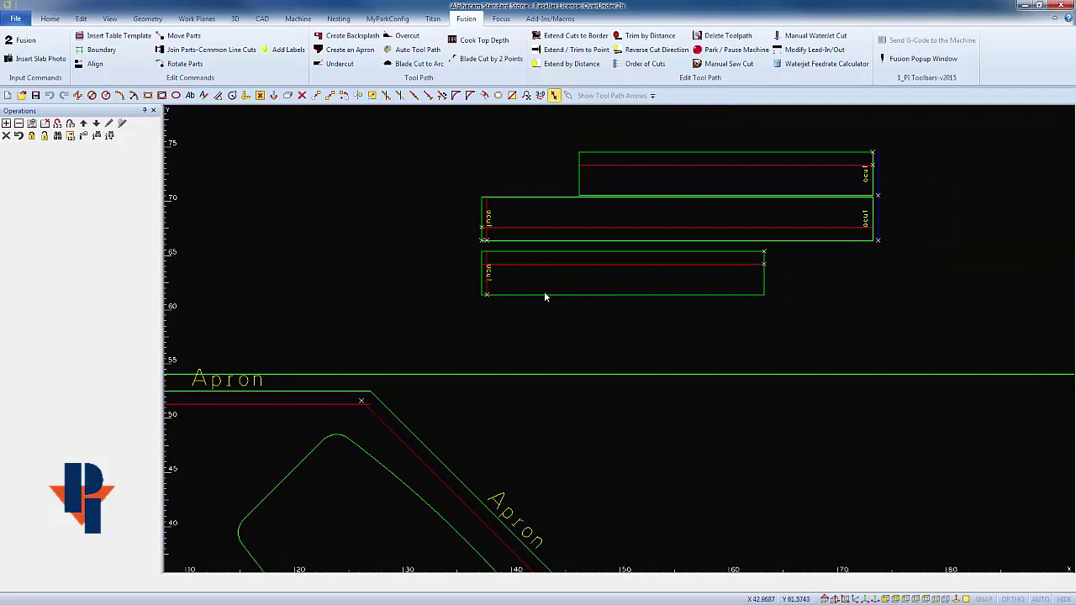
key(o)
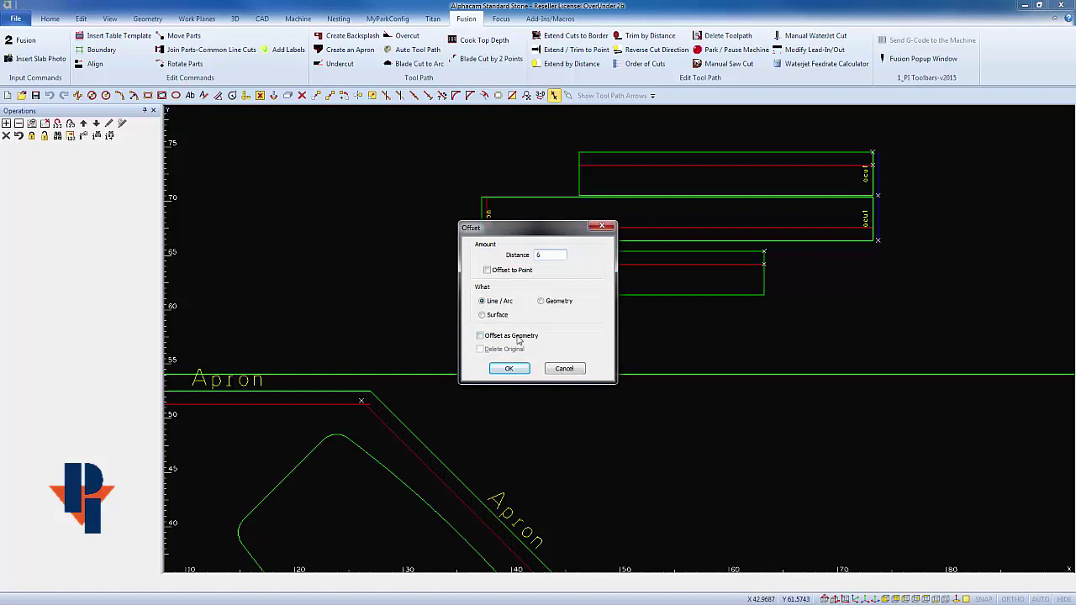
click(508, 368)
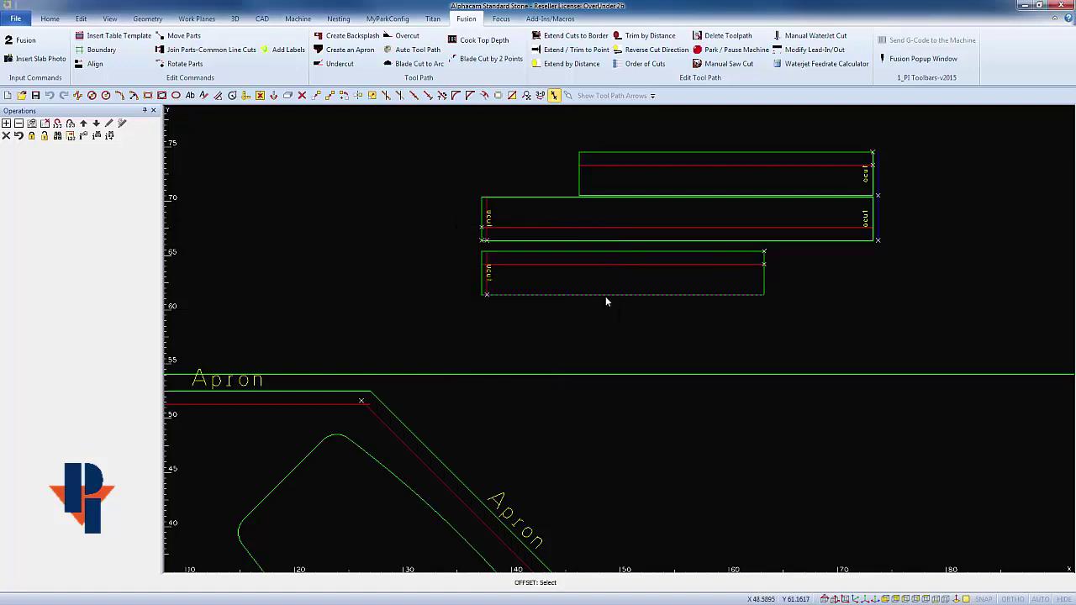
click(601, 334)
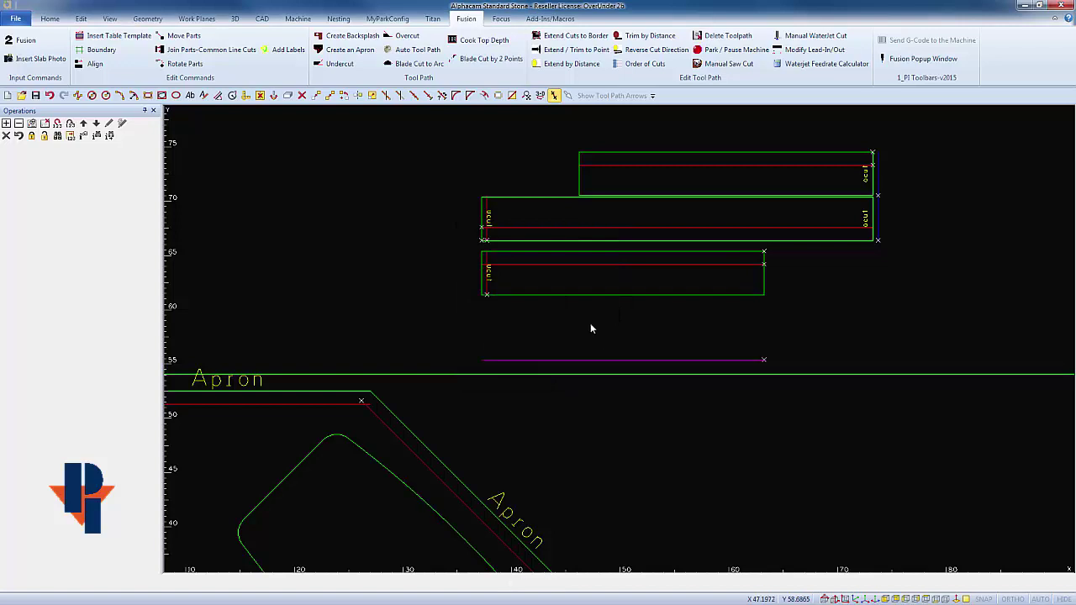
Step: Move all three apron pieces with the offset line onto the slab, keeping the line just above the countertop's lower horizontal Apron edge
scroll(555, 328, down, 2)
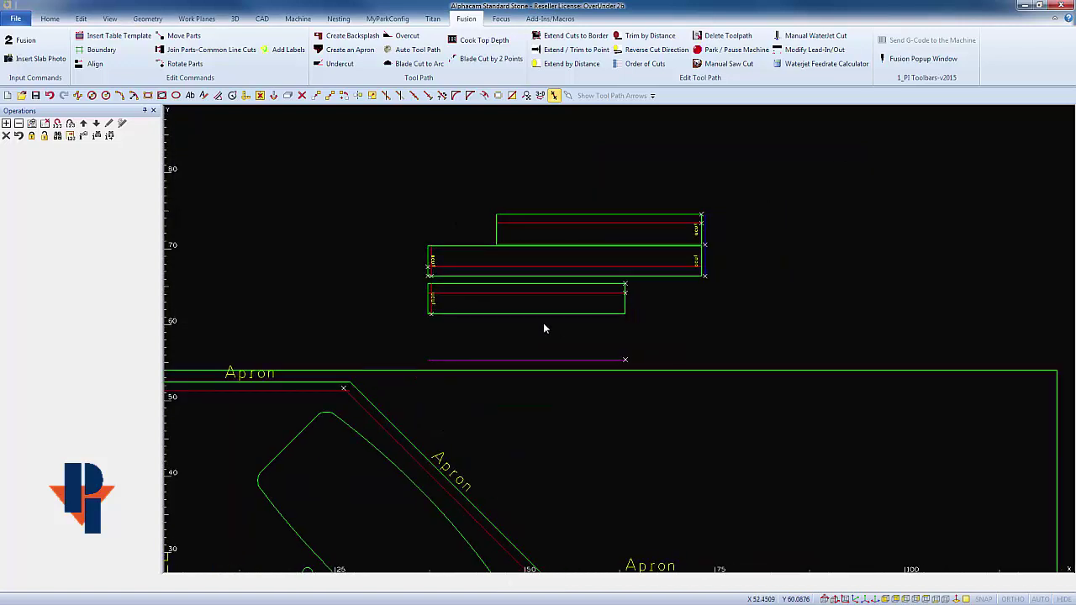
drag(365, 175, 797, 404)
right_click(797, 404)
click(528, 279)
scroll(619, 423, down, 4)
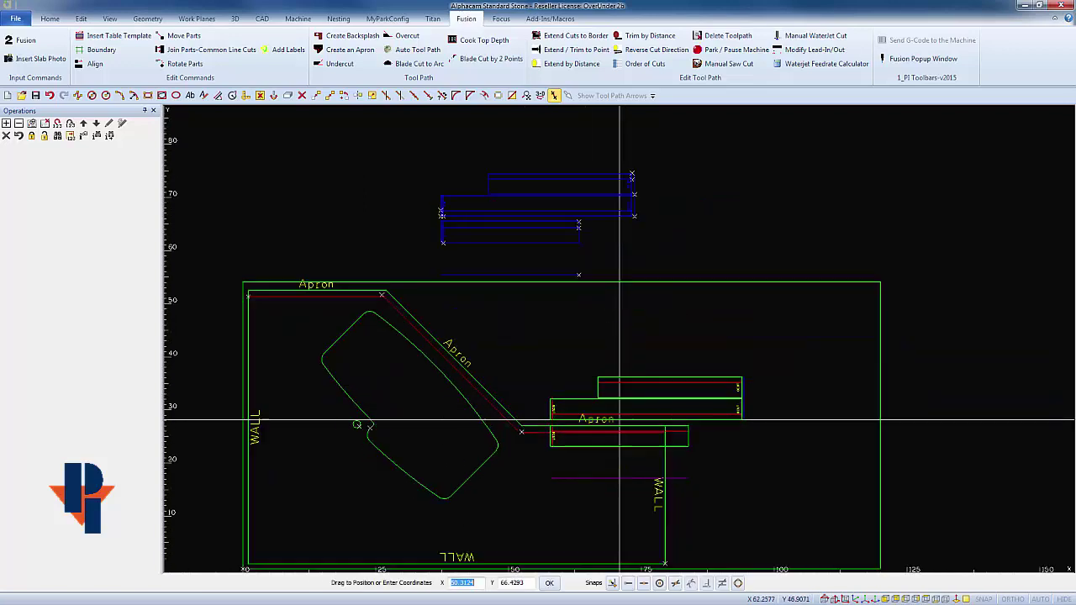
scroll(577, 346, up, 2)
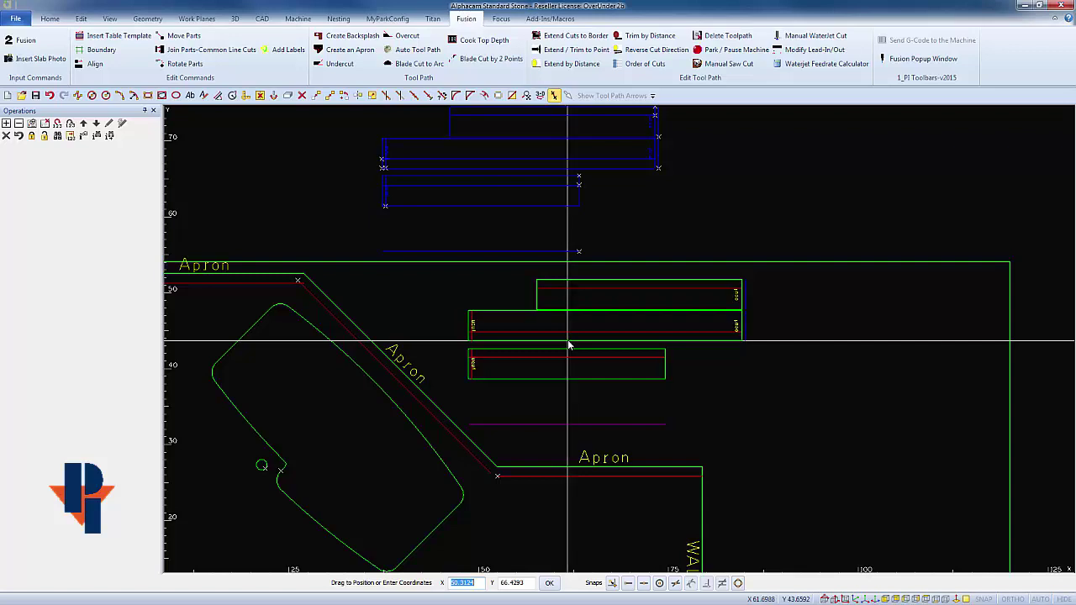
click(568, 344)
key(Escape)
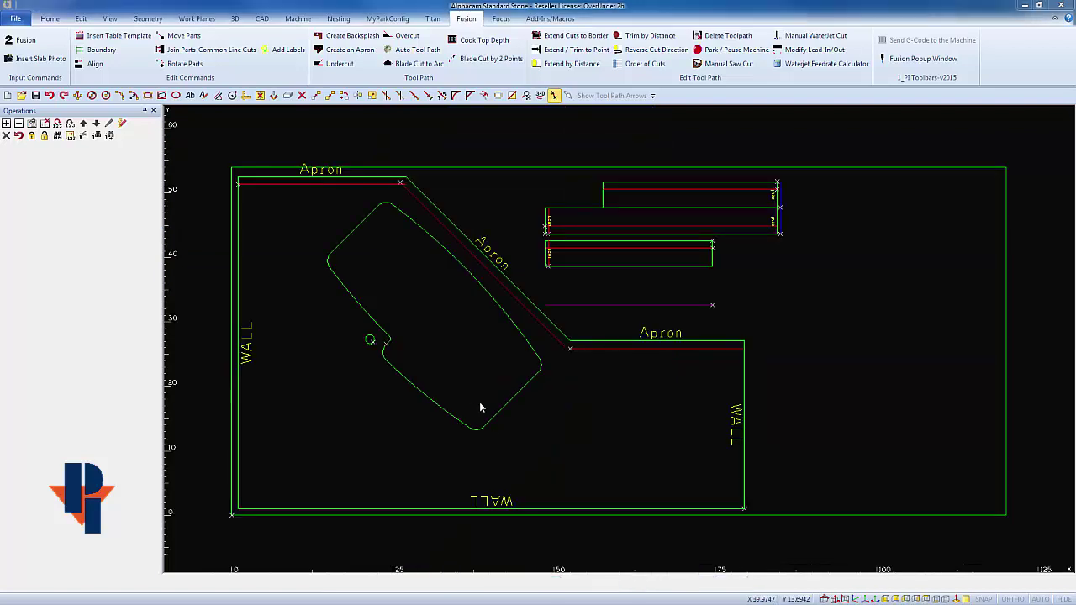
Step: Generate an Auto Tool Path for the countertop outline and all three apron pieces, using 1.181 in material thickness and Common Line Cutting
click(420, 52)
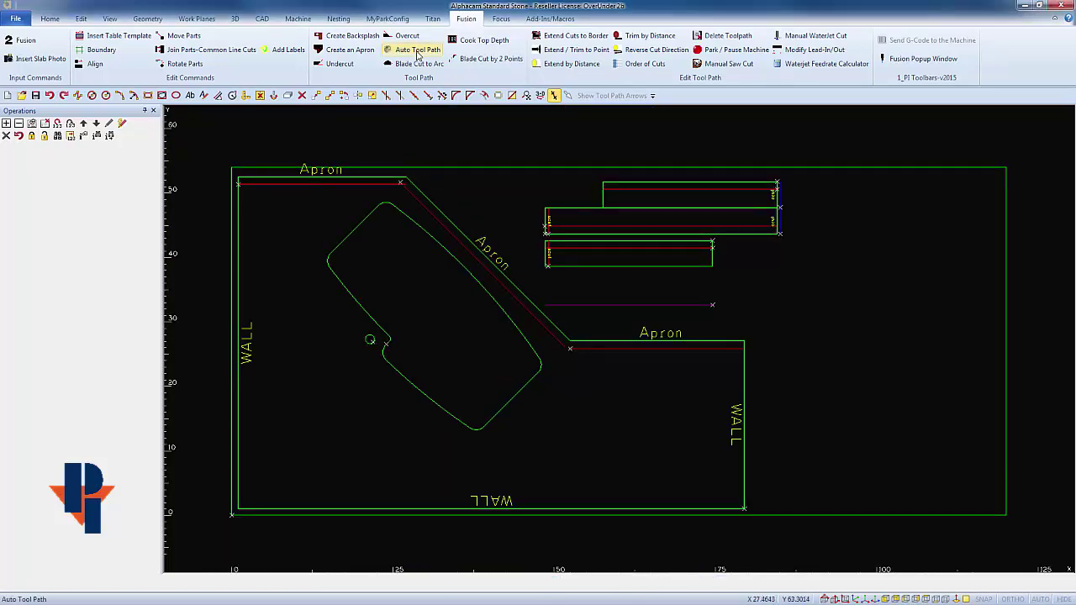
drag(500, 237, 330, 141)
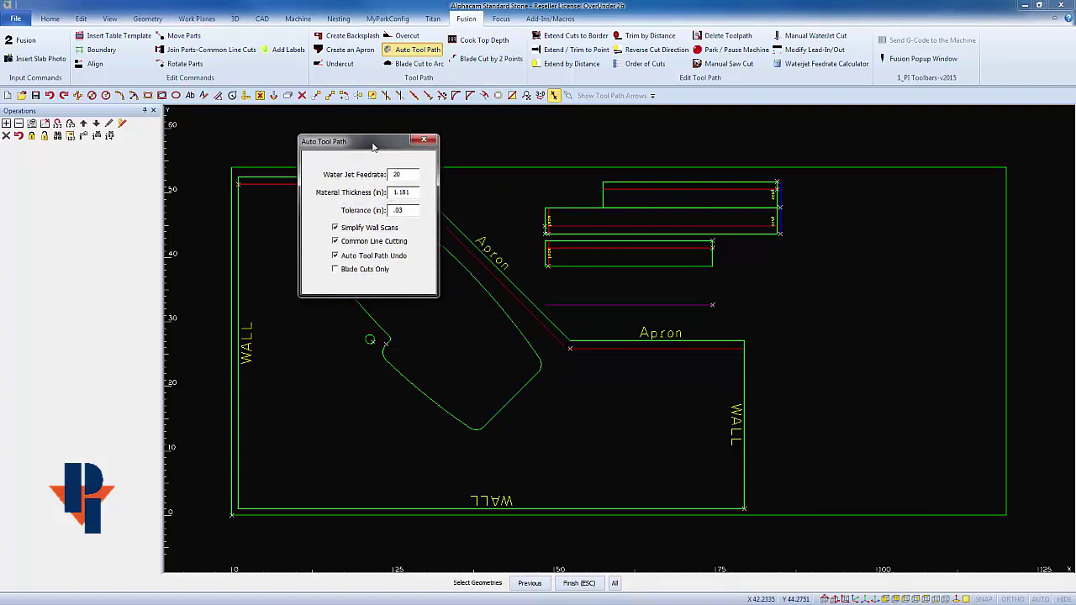
drag(370, 143, 100, 148)
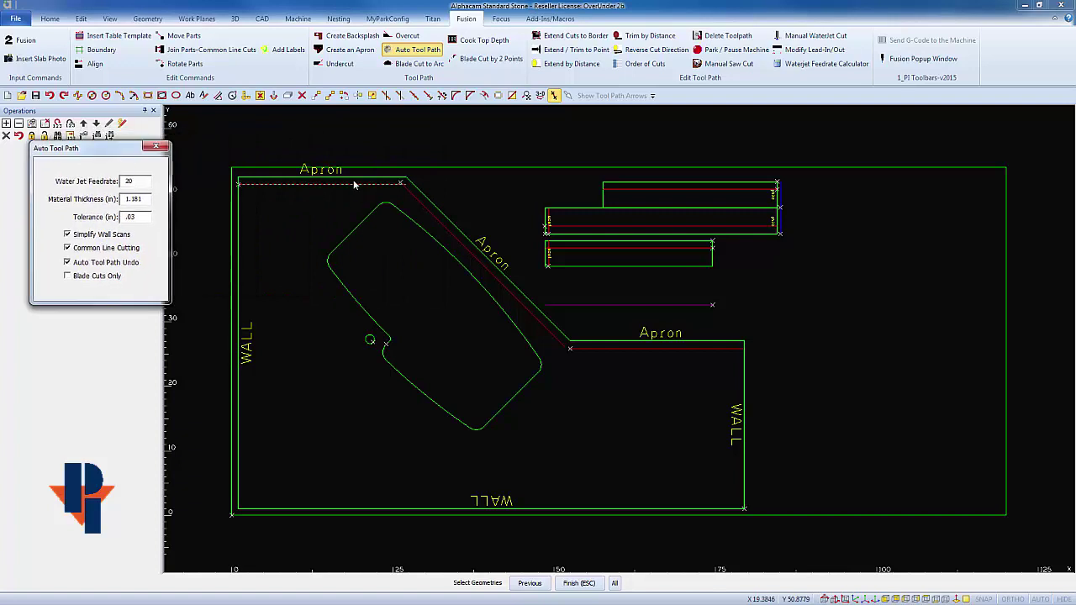
click(352, 181)
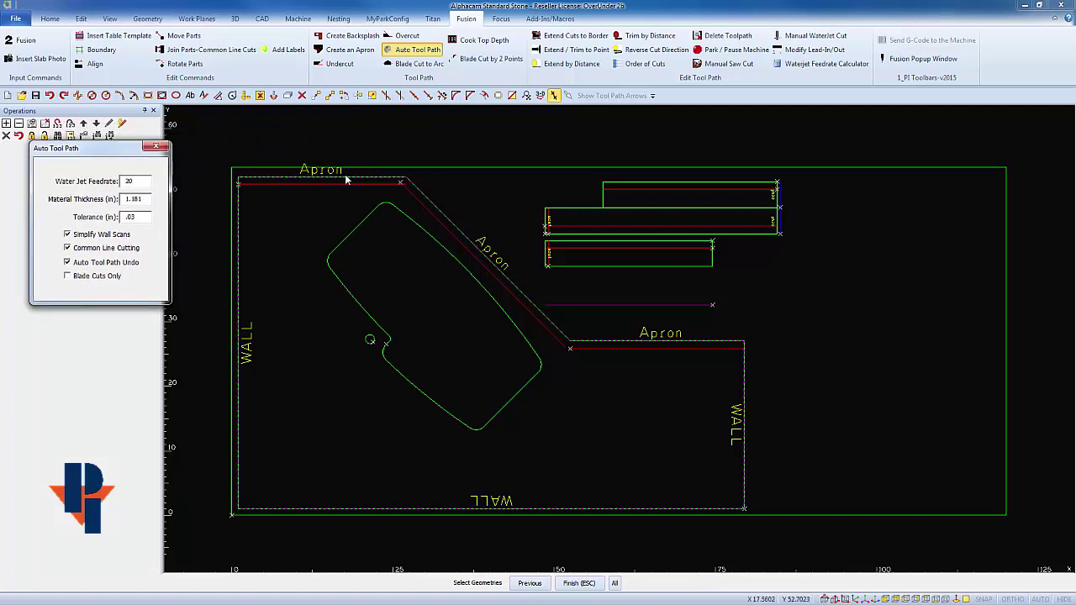
click(616, 267)
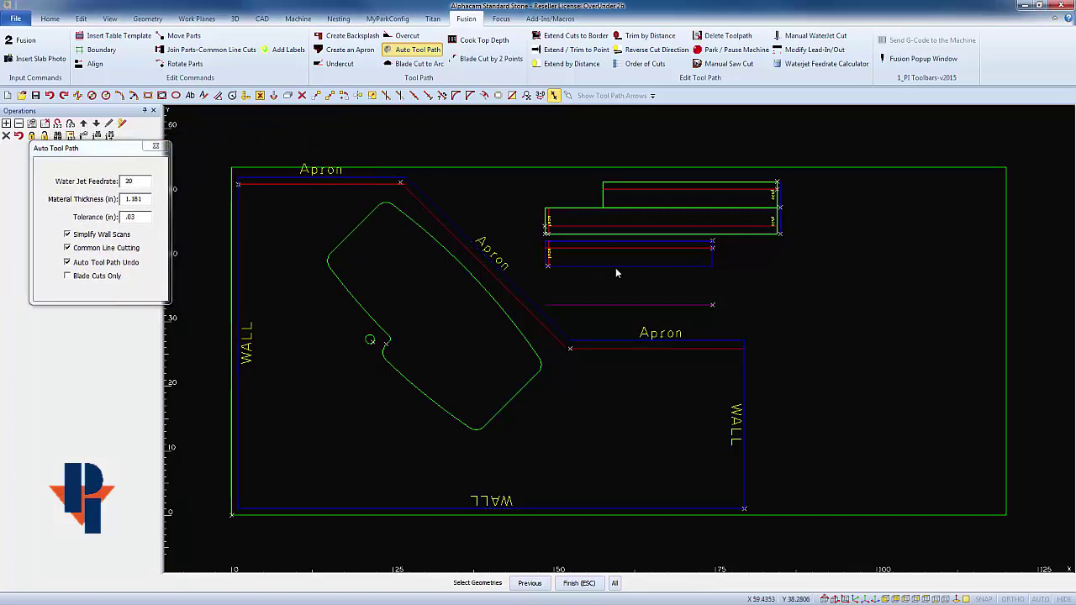
click(740, 234)
click(678, 187)
key(Escape)
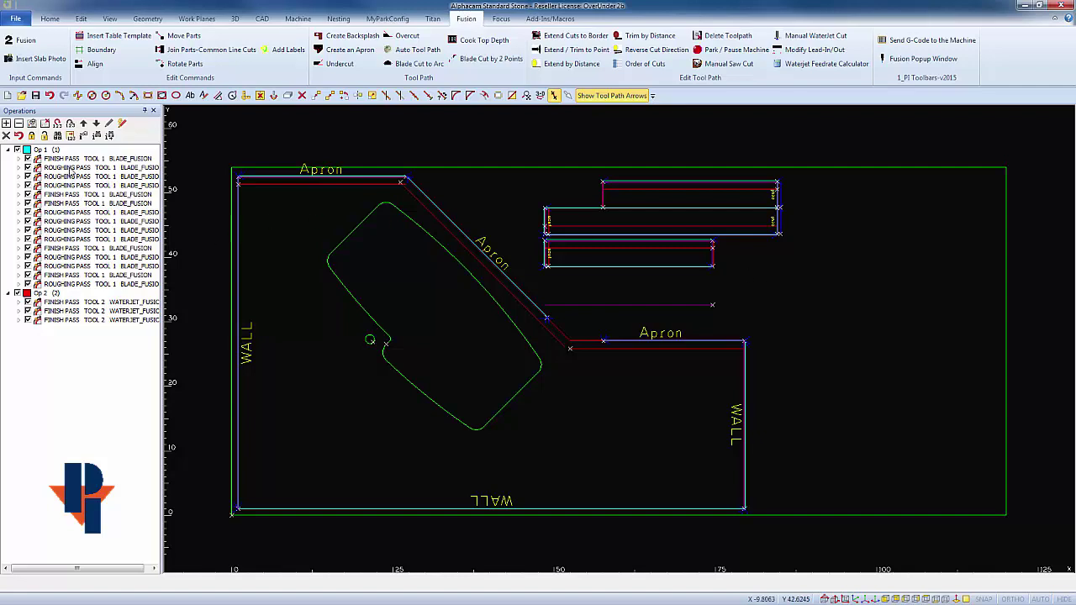
Step: Inspect individual BLADE_FUSION finish and roughing passes under Op 1 to see which edges they cut
click(75, 159)
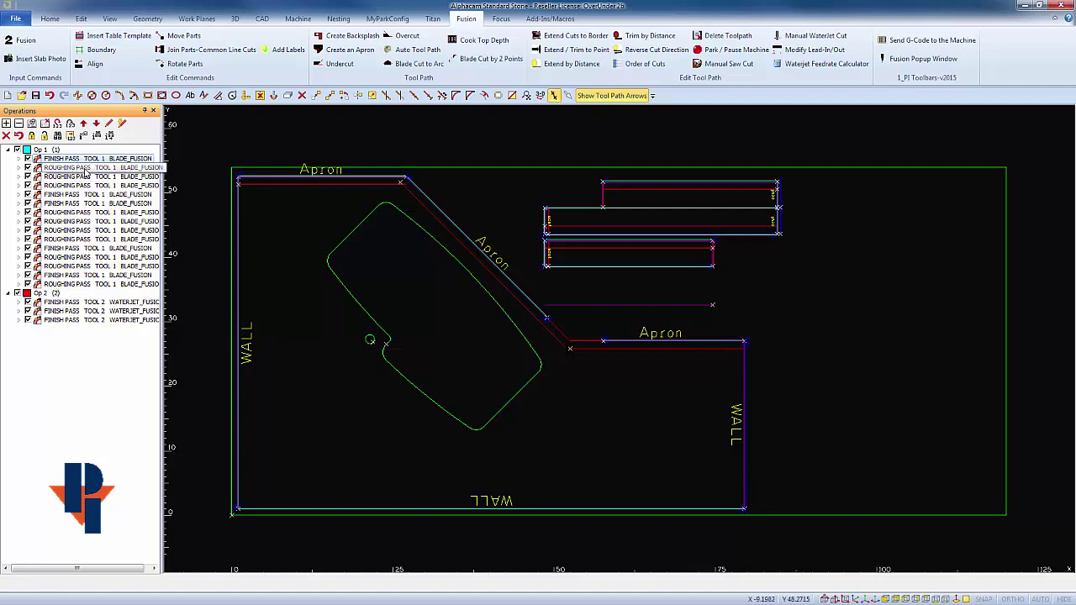
click(85, 169)
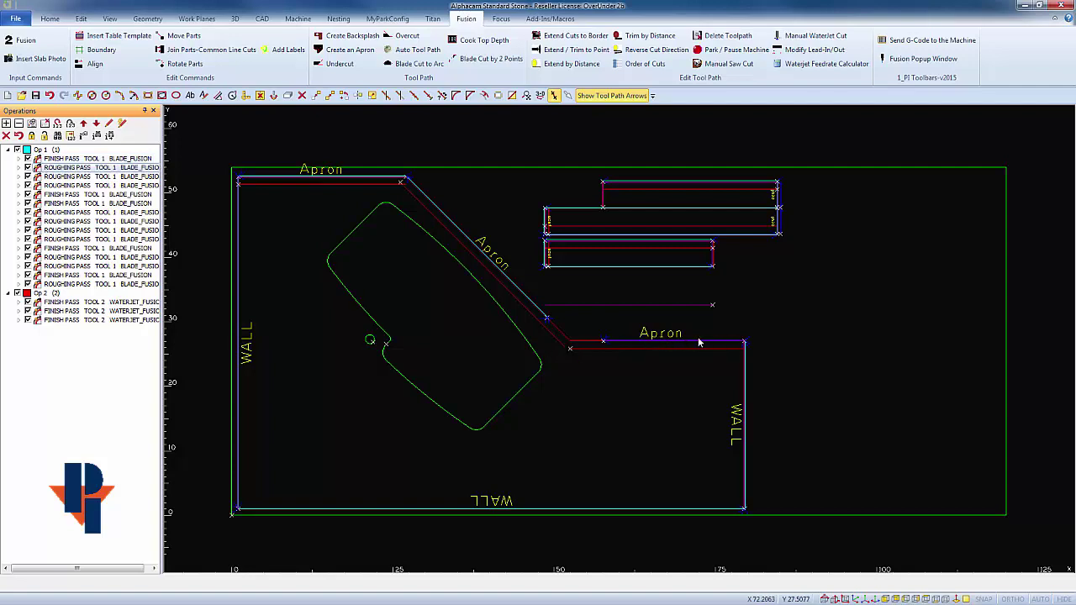
click(70, 186)
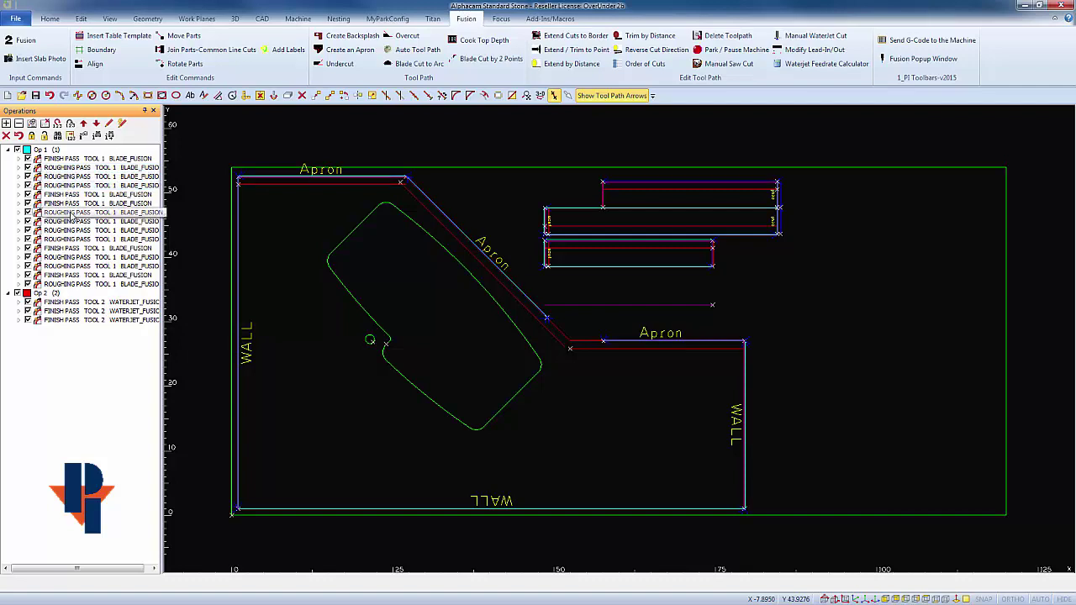
click(74, 221)
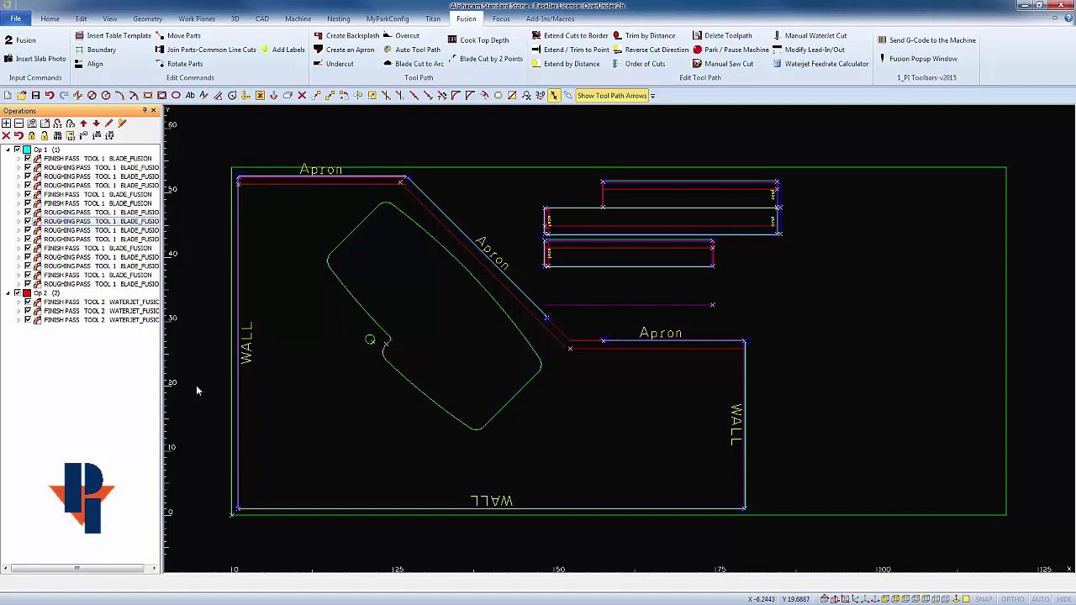